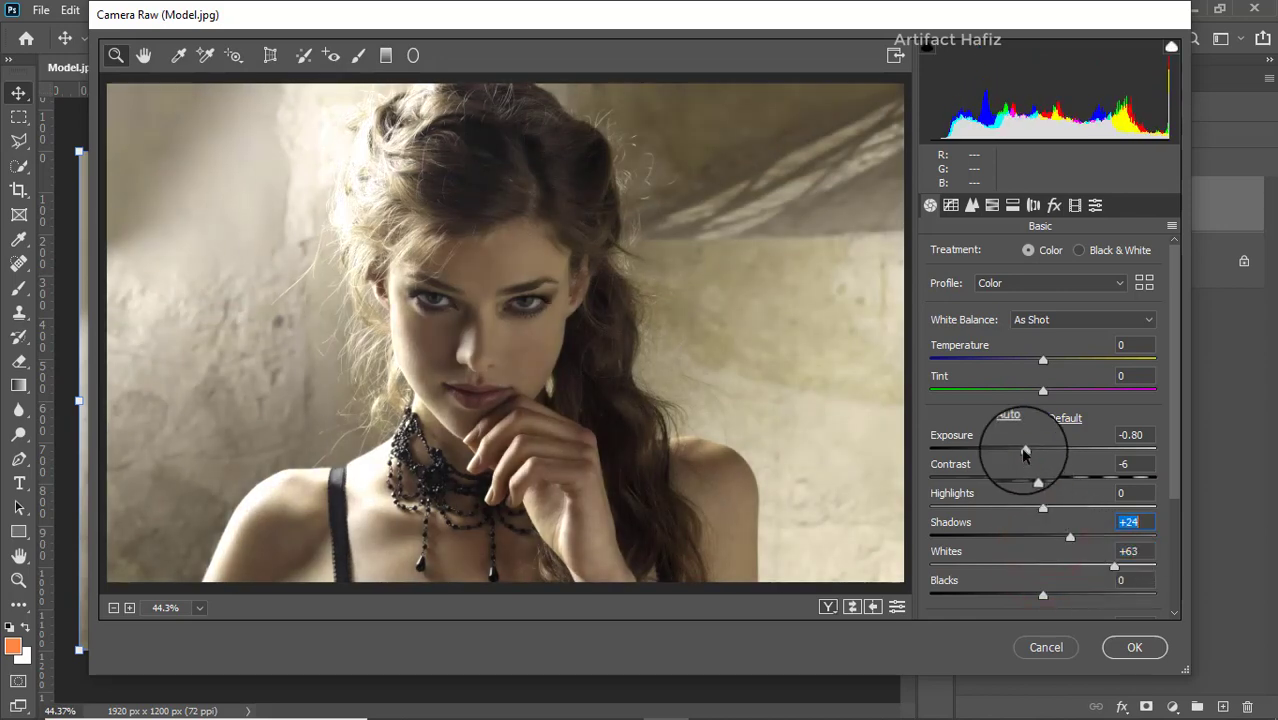
Step: Set the Exposure to -0.65 and Shadows to +18 in the basic adjustments, leaving Blacks at 0
left_click_drag(1025, 453, 1030, 455)
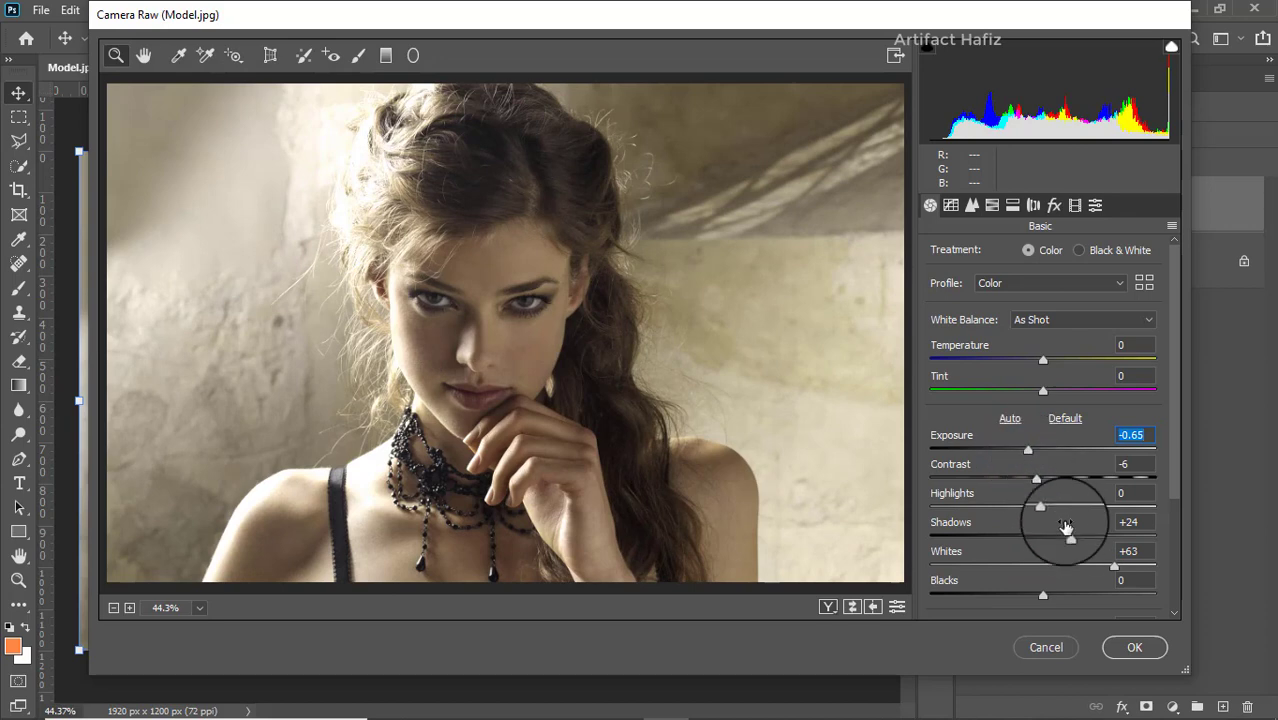
left_click_drag(1068, 536, 1063, 536)
left_click_drag(1044, 597, 1043, 597)
Step: Set Texture to -18, Clarity to +13, Dehaze to -3 and Vibrance to +13
scroll(1042, 505, "down", 4)
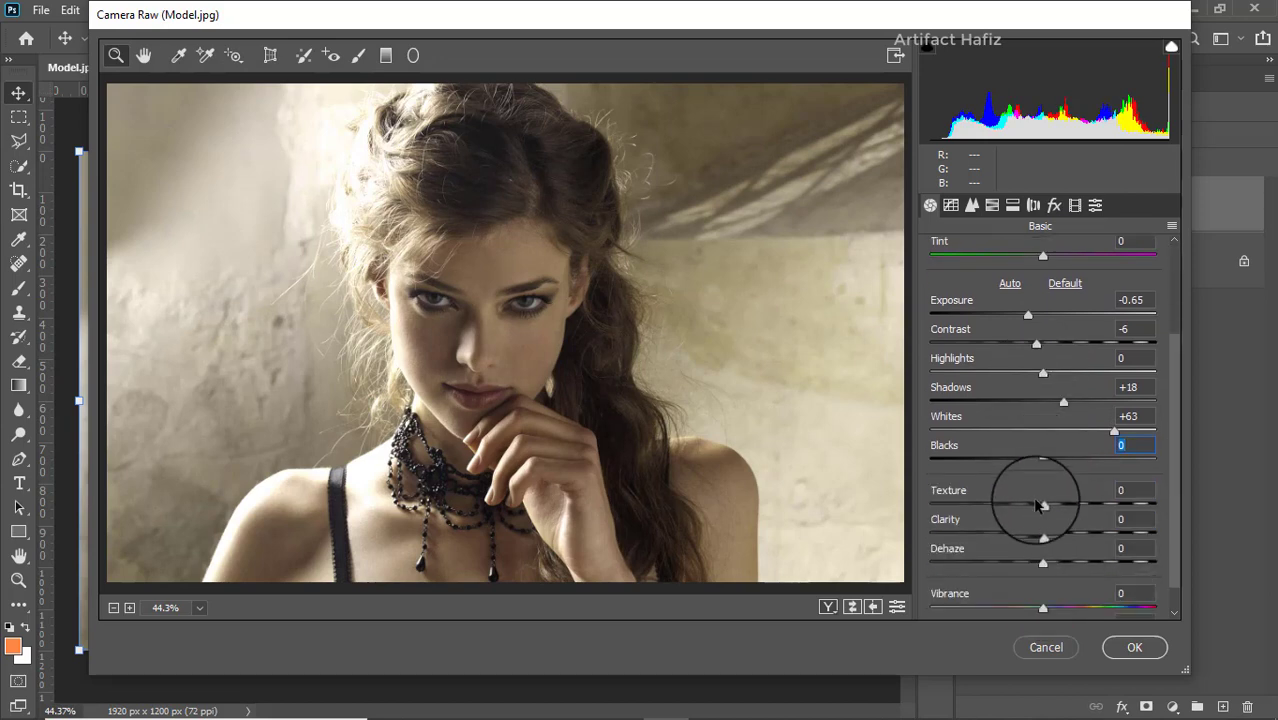
left_click_drag(1041, 505, 1066, 537)
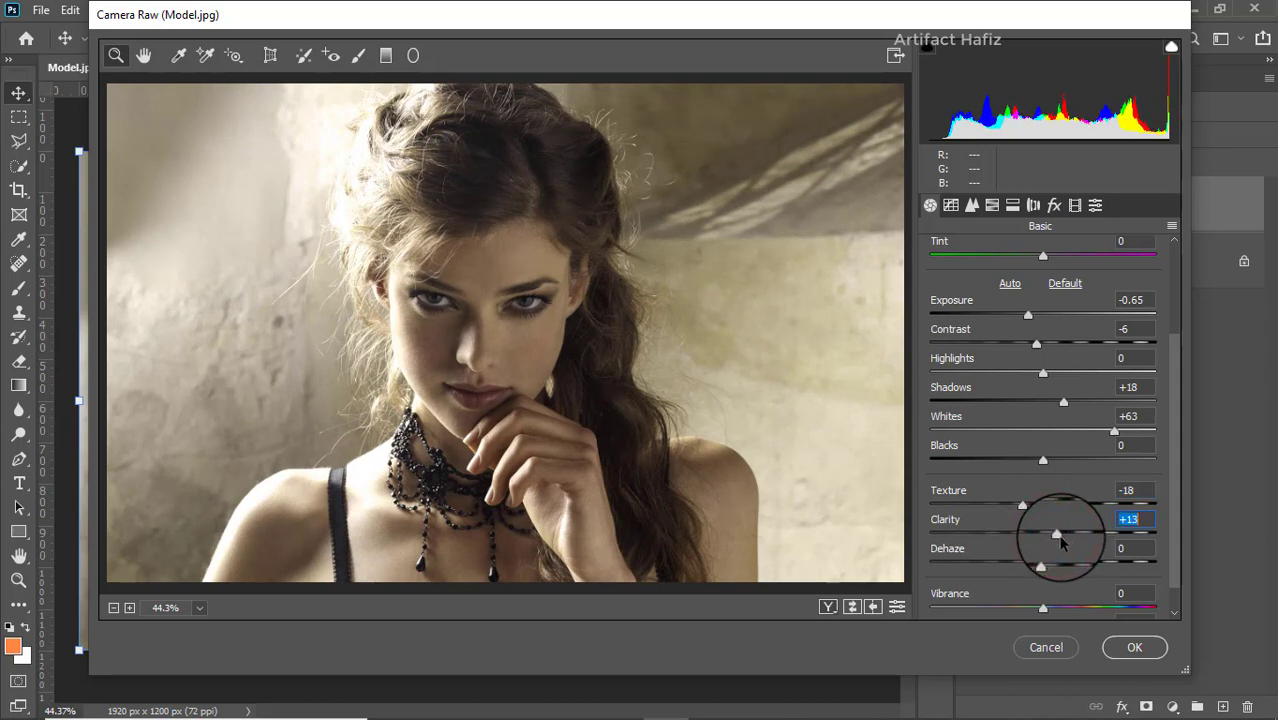
scroll(1060, 530, "down", 1)
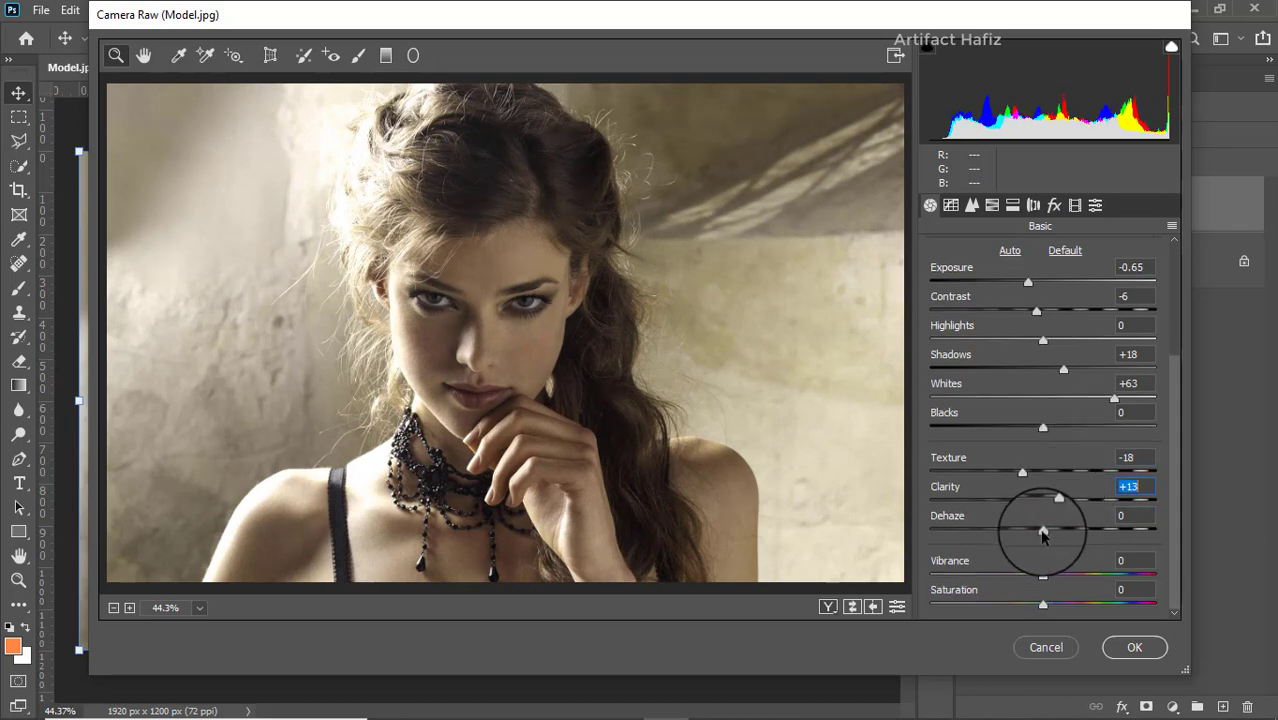
mouse_move(1042, 536)
left_mouse_down()
mouse_move(1062, 535)
mouse_move(1040, 530)
left_mouse_up()
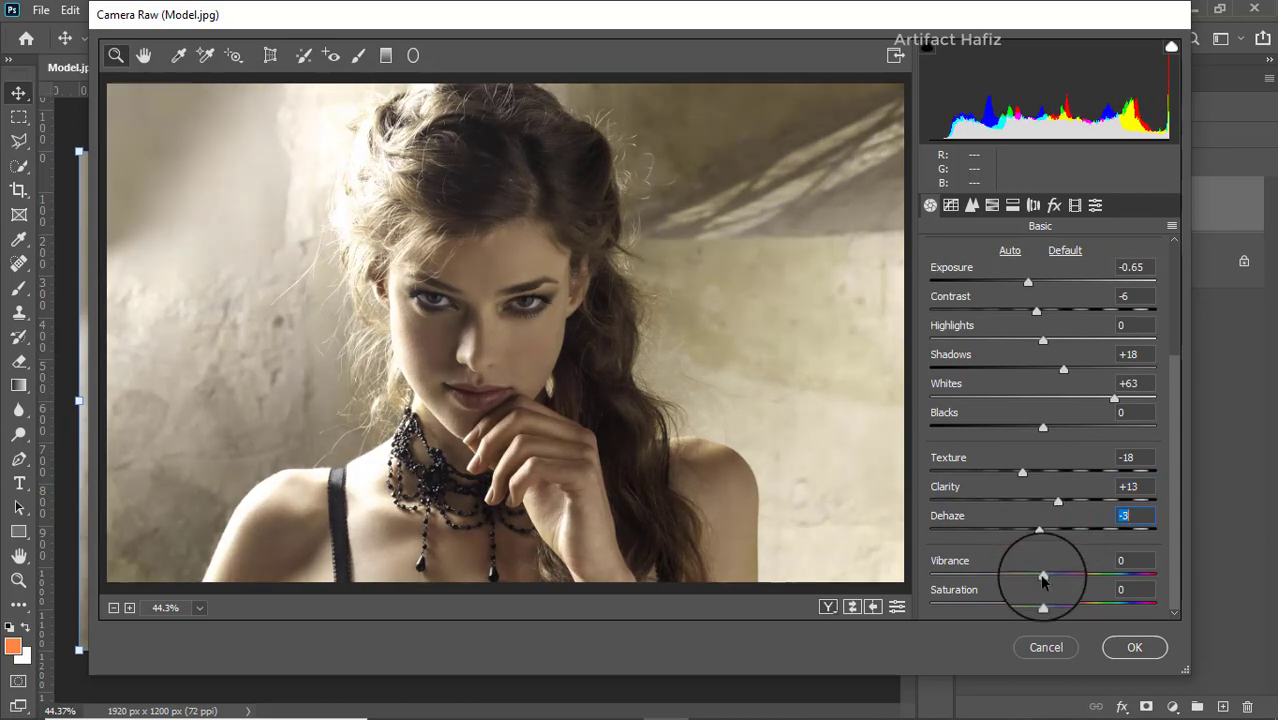
mouse_move(1042, 578)
left_mouse_down()
mouse_move(1097, 575)
mouse_move(1057, 575)
left_mouse_up()
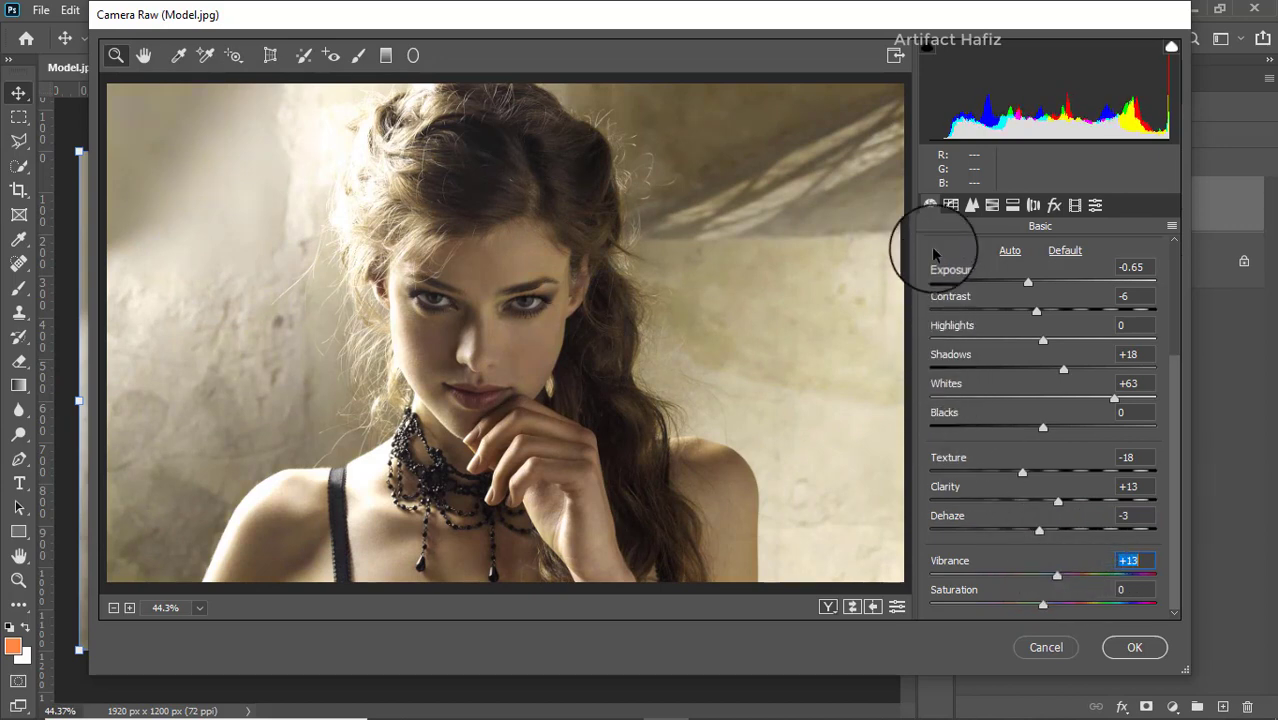
Step: Add slight contrast to the RGB point tone curve with points at input 64, output 59 and about input 200, output 206
left_click(951, 205)
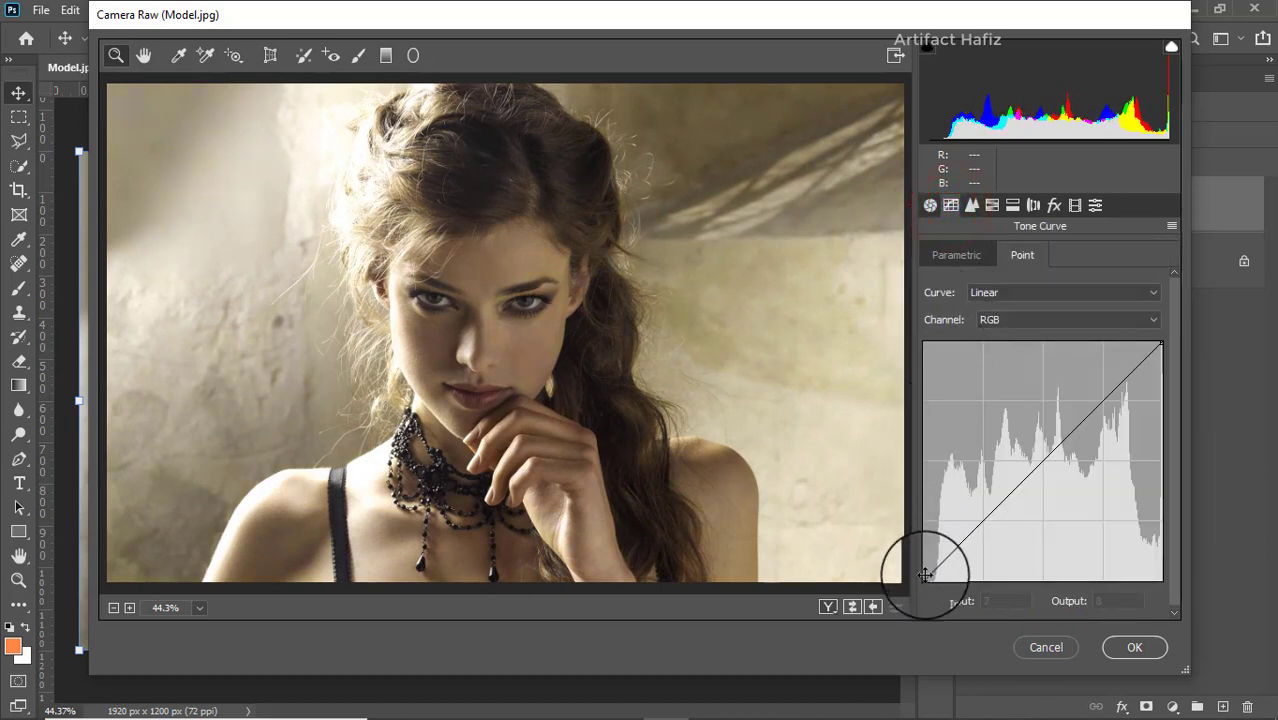
left_click(982, 524)
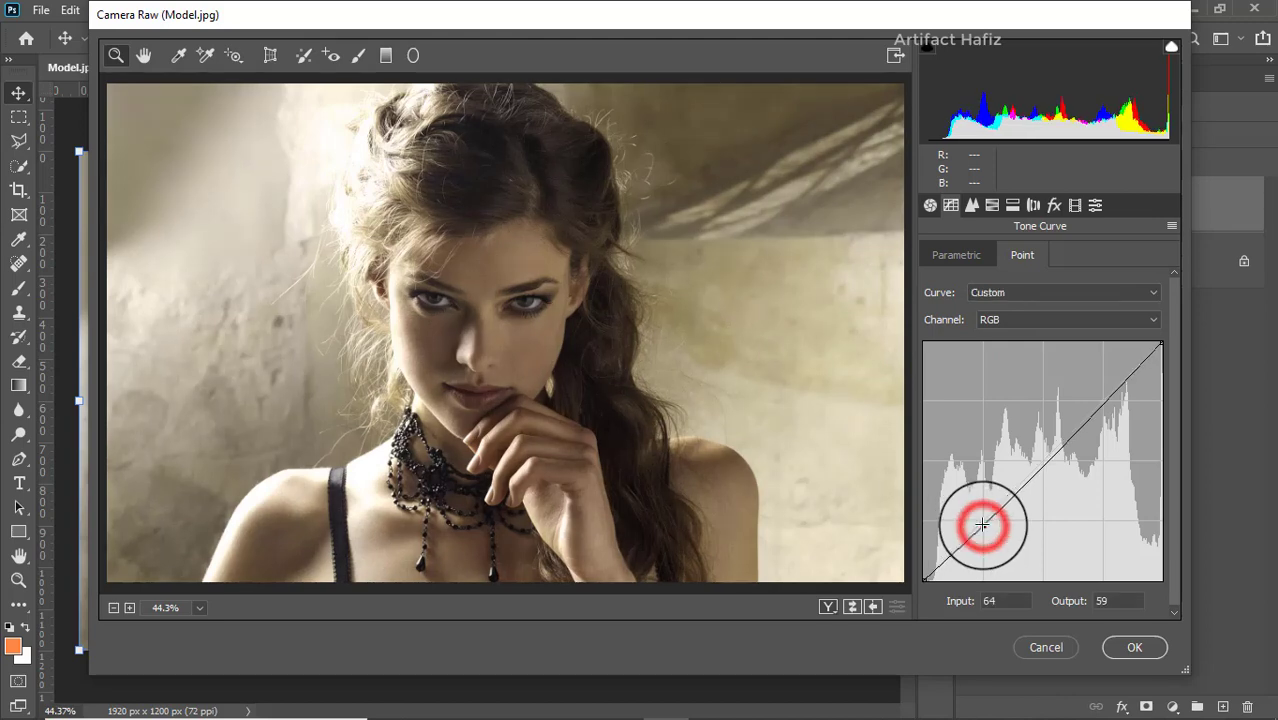
left_click_drag(1093, 408, 1108, 386)
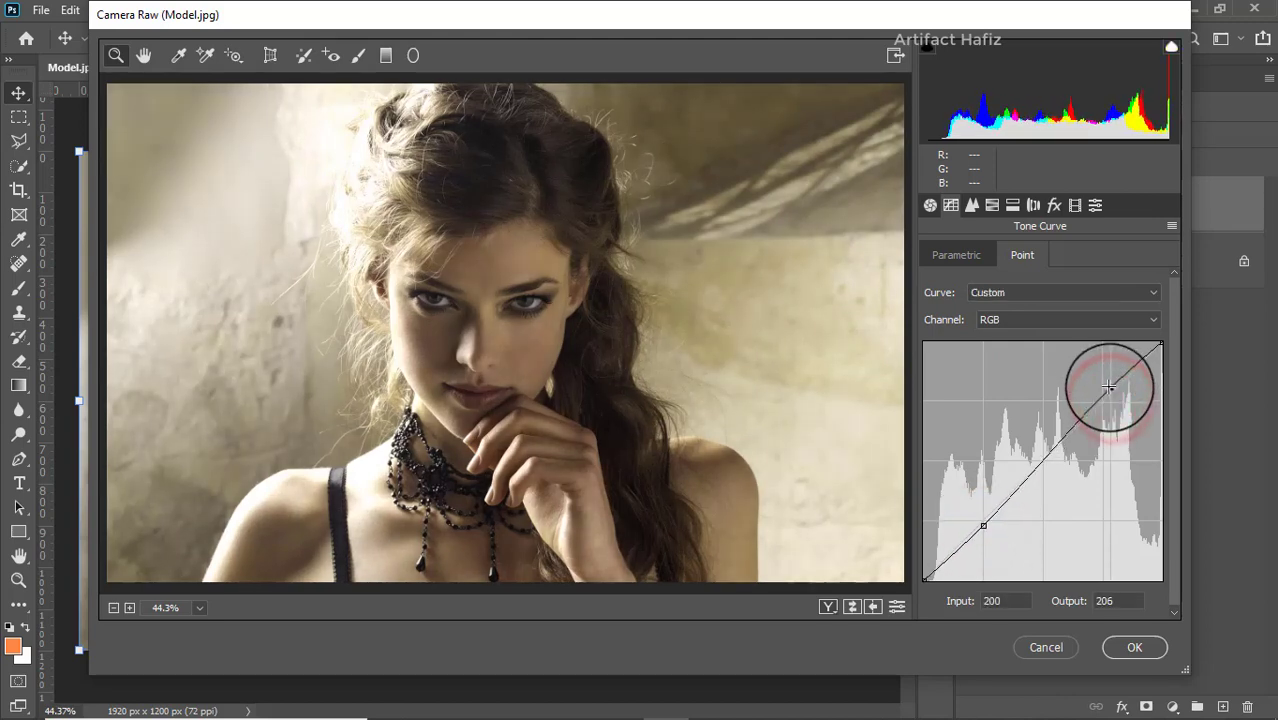
Step: Shift the black point of the individual channel tone curves to input 10 for Red, 11 for Green and 9 for Blue, with output 0
left_click(1021, 321)
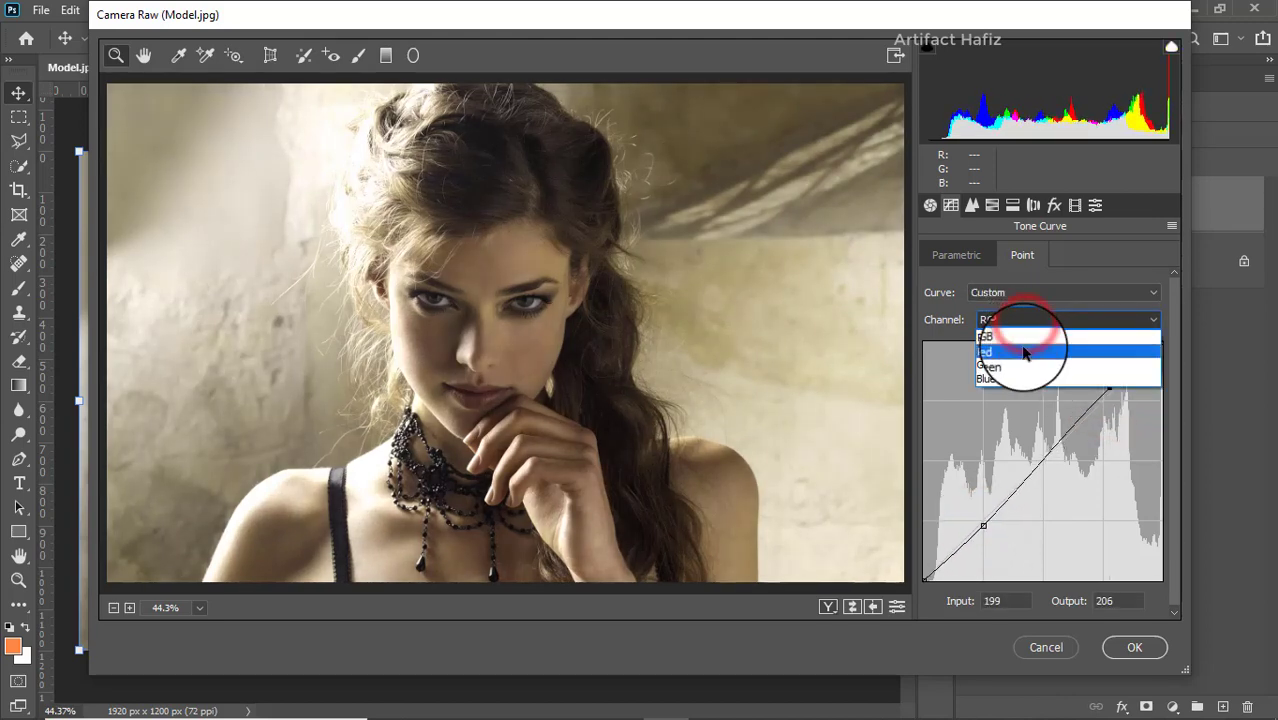
left_click(1023, 352)
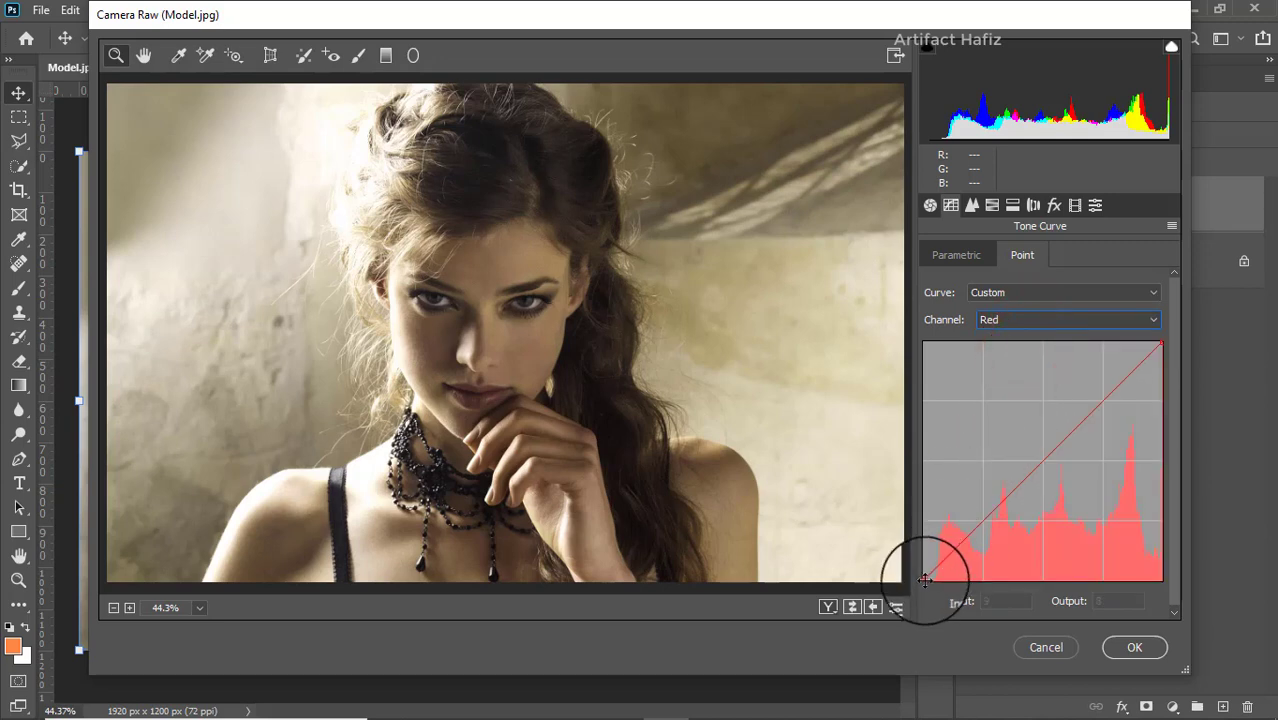
left_click_drag(924, 576, 932, 588)
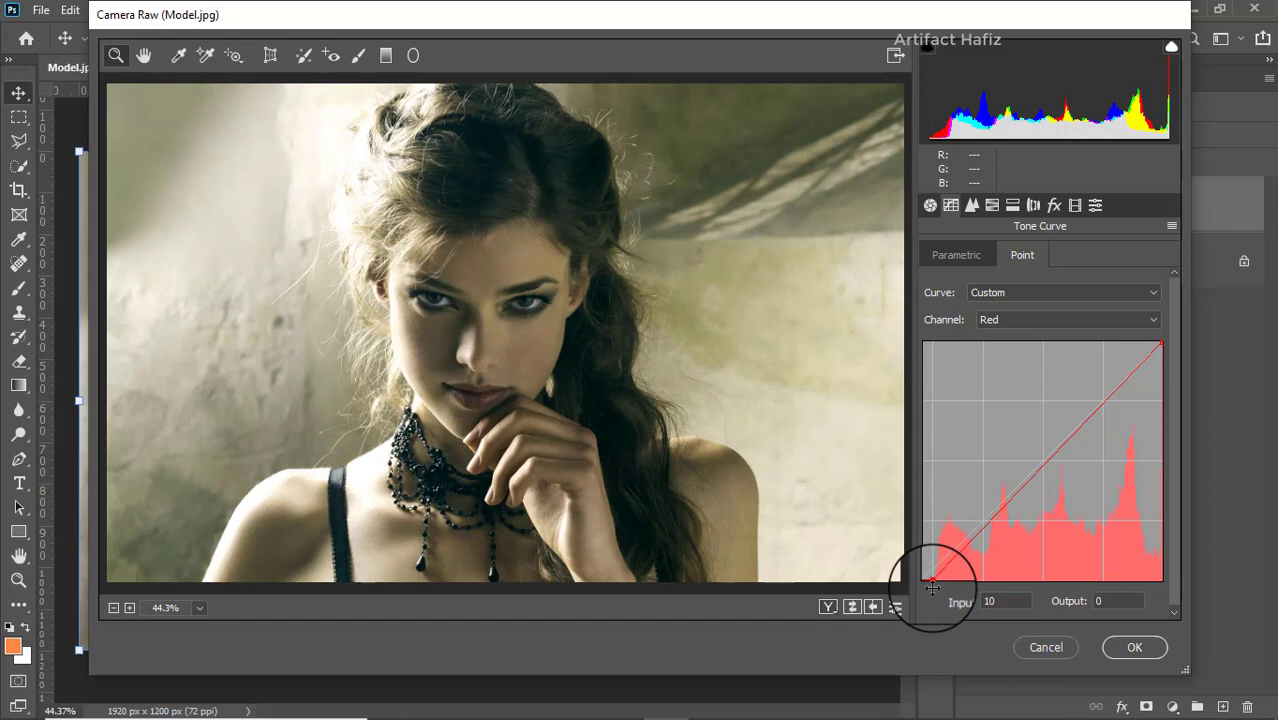
left_click(985, 320)
left_click(993, 363)
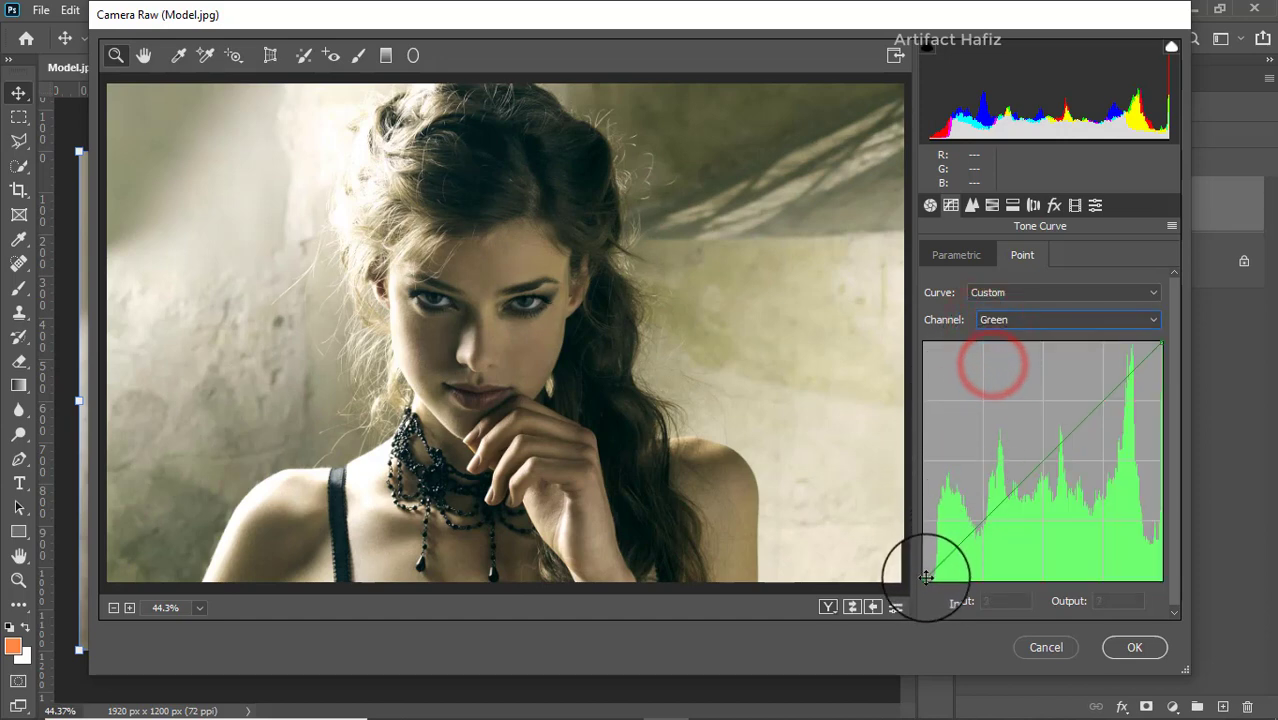
left_click_drag(925, 578, 932, 590)
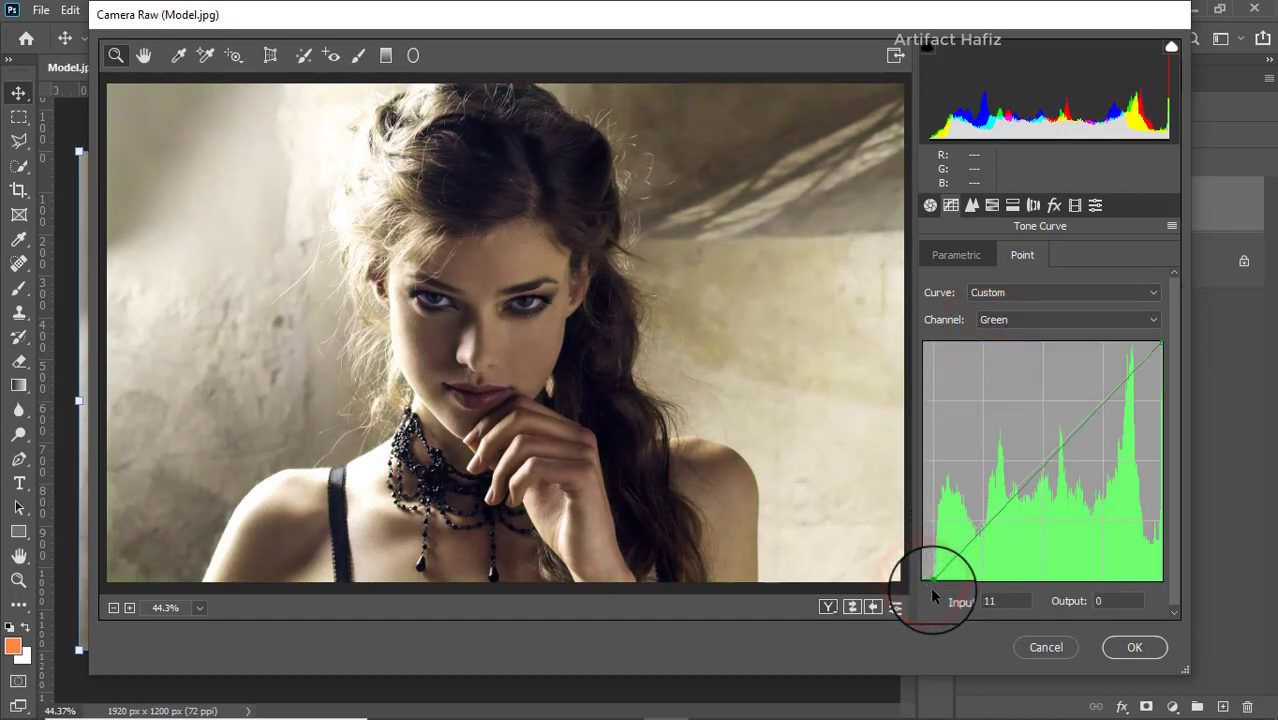
left_click(1021, 321)
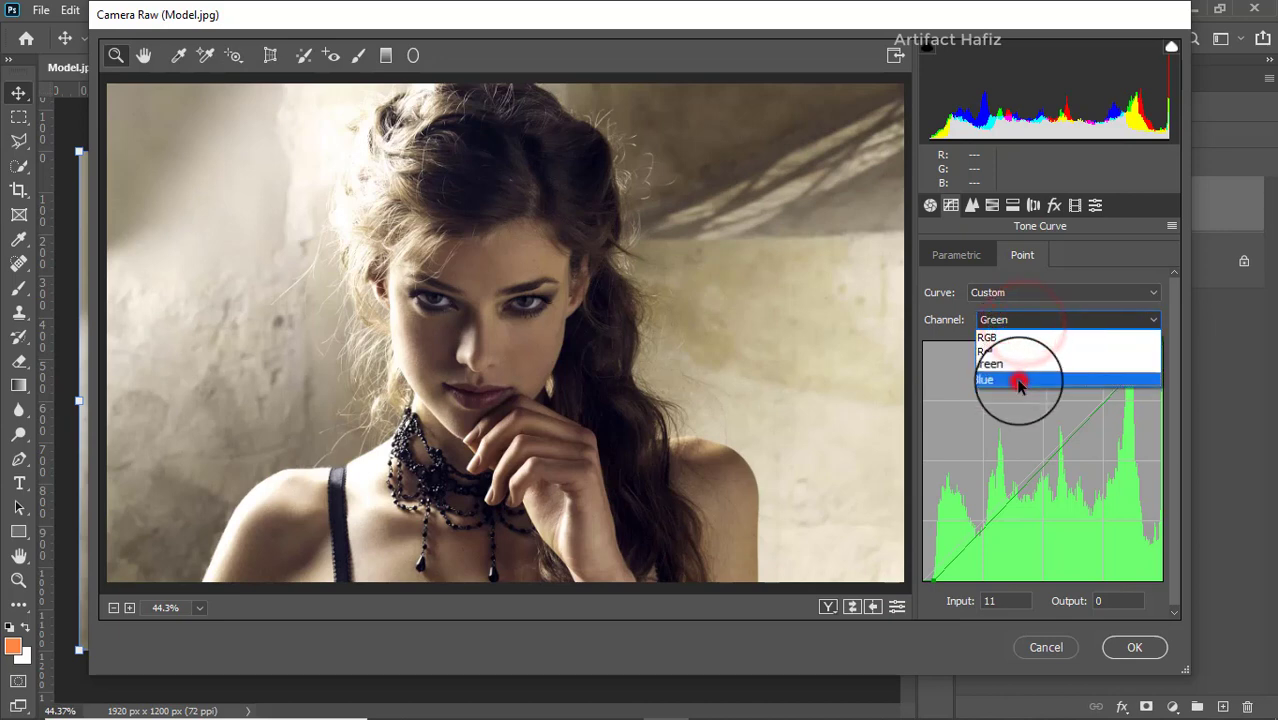
left_click(1019, 382)
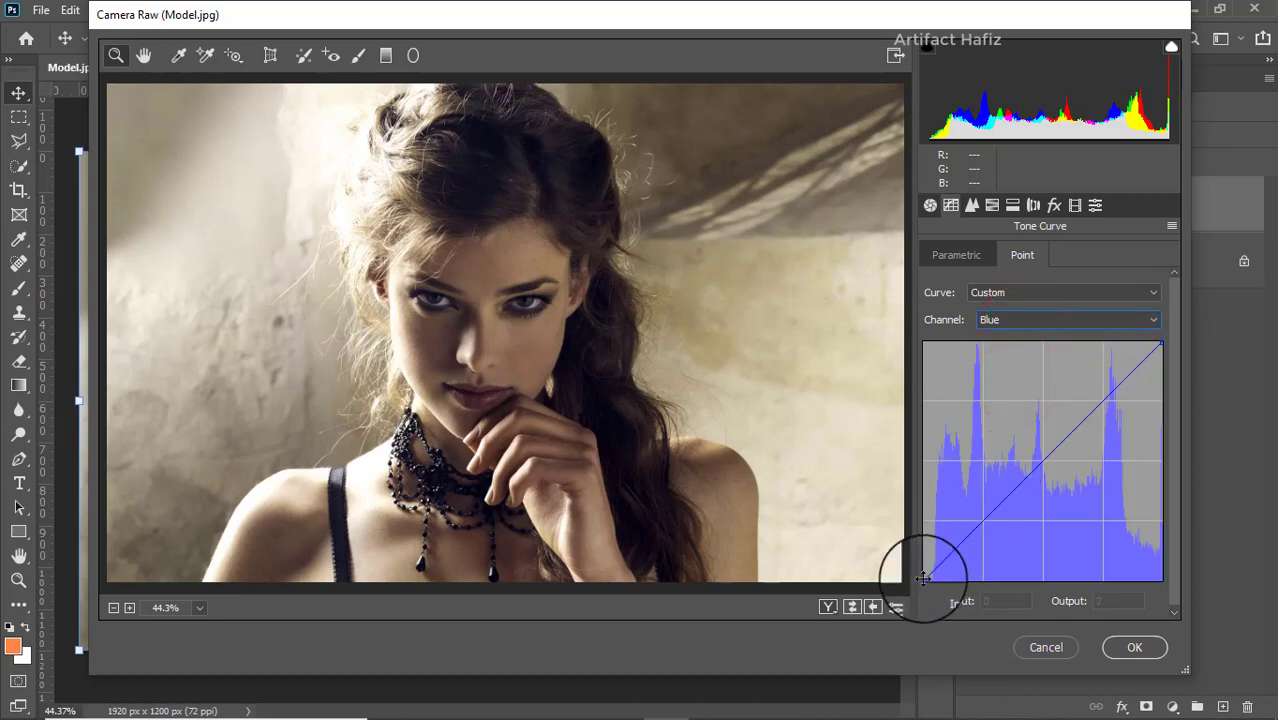
left_click_drag(923, 578, 931, 588)
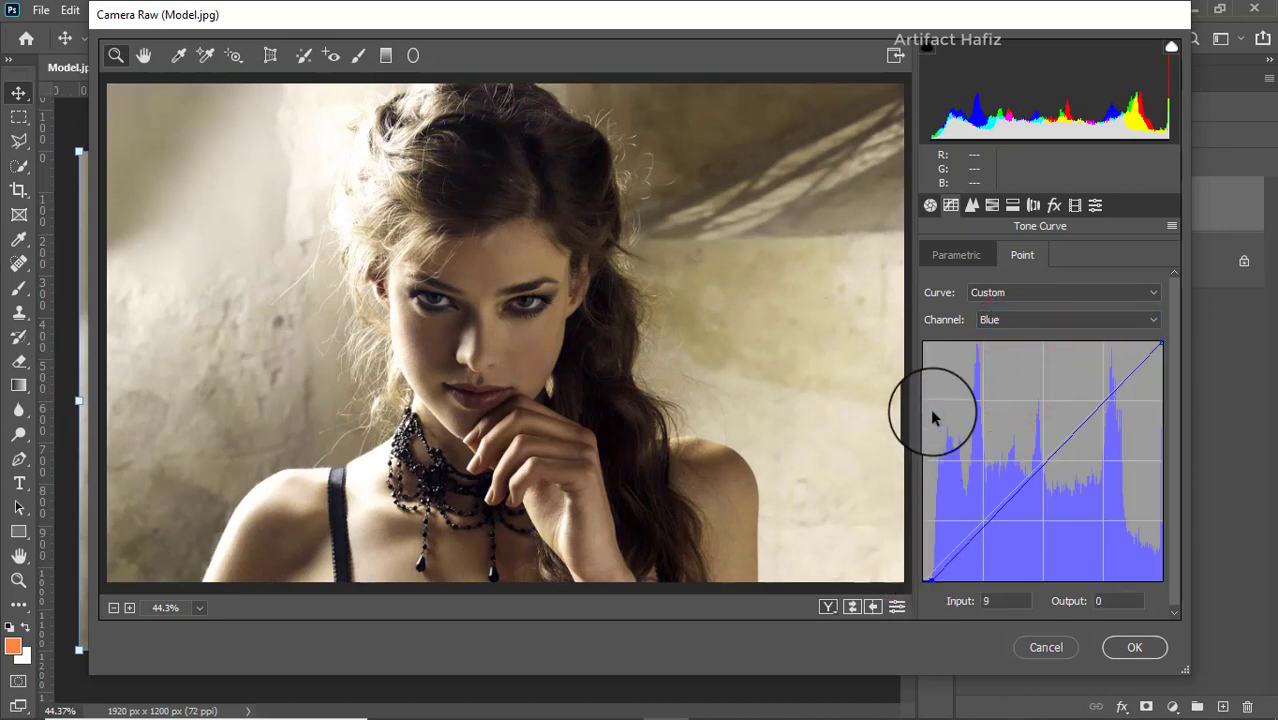
Step: Set the sharpening Amount to 13 and the noise reduction Luminance to 7
left_click(971, 205)
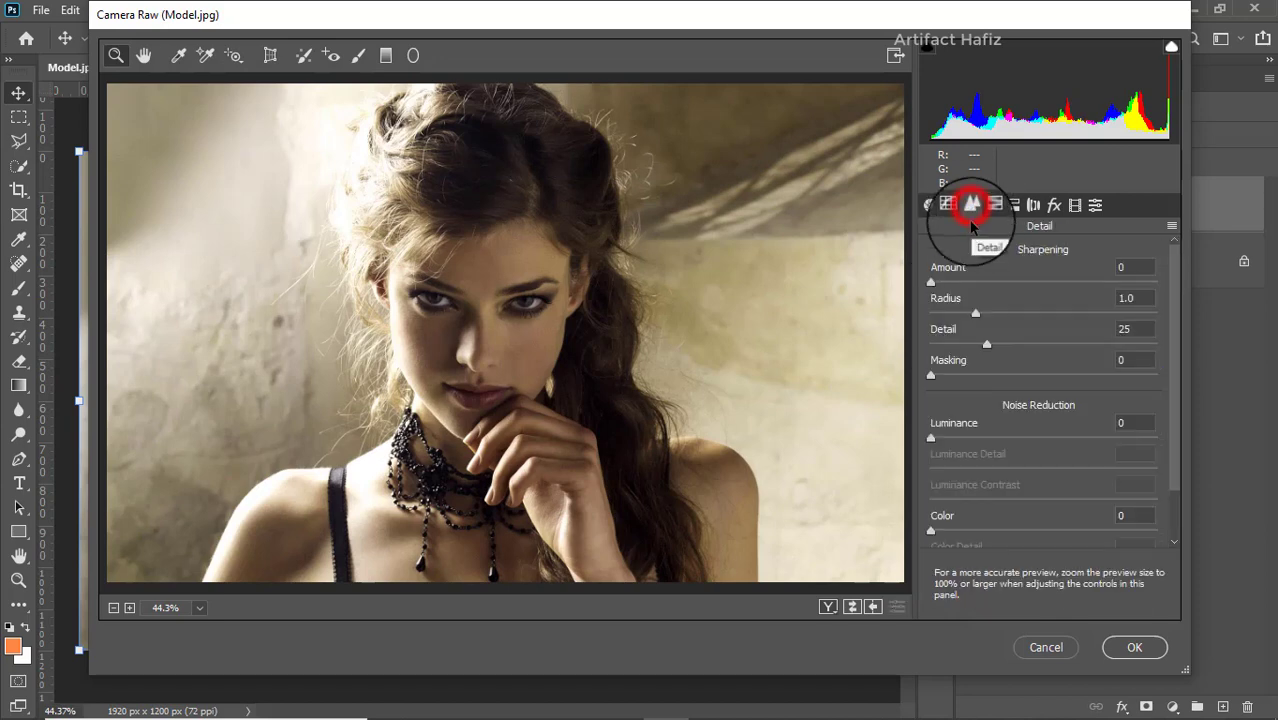
left_click(948, 282)
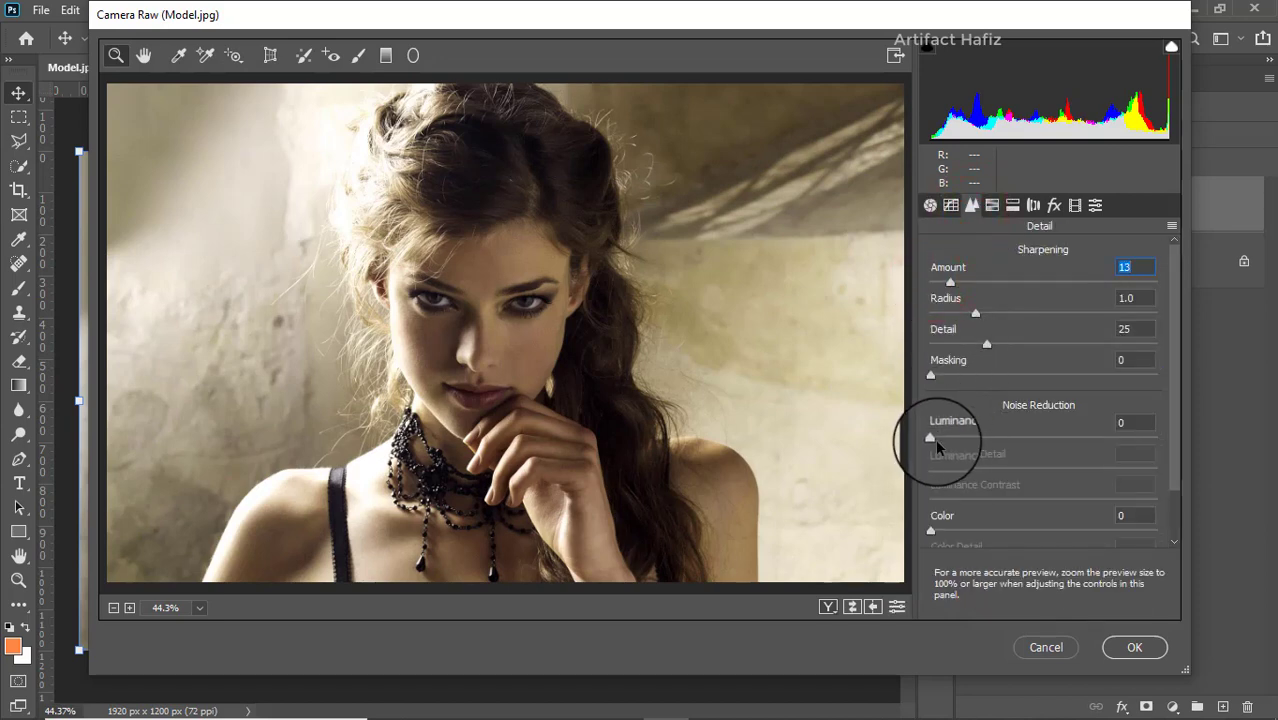
left_click_drag(932, 438, 944, 441)
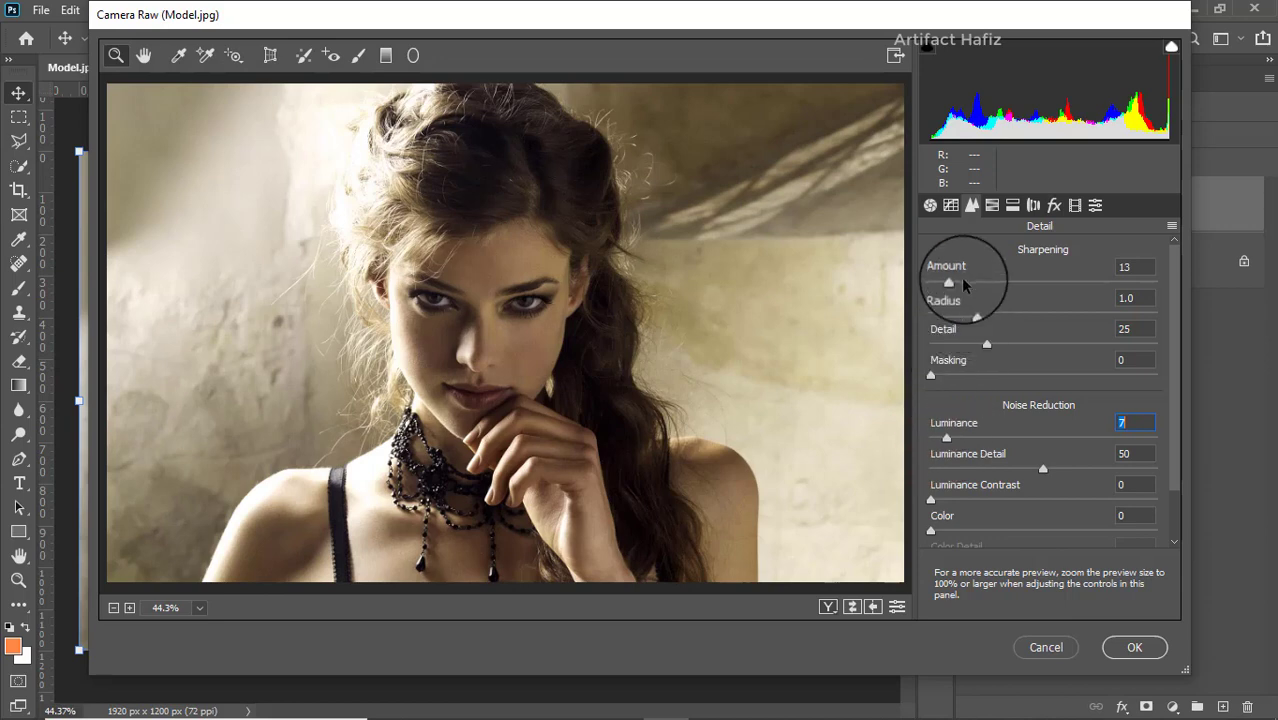
Step: Set HSL saturation to Reds +4, Oranges +21, Yellows -73 and Greens -28, and HSL luminance to Reds +23 and Oranges +13
left_click(991, 205)
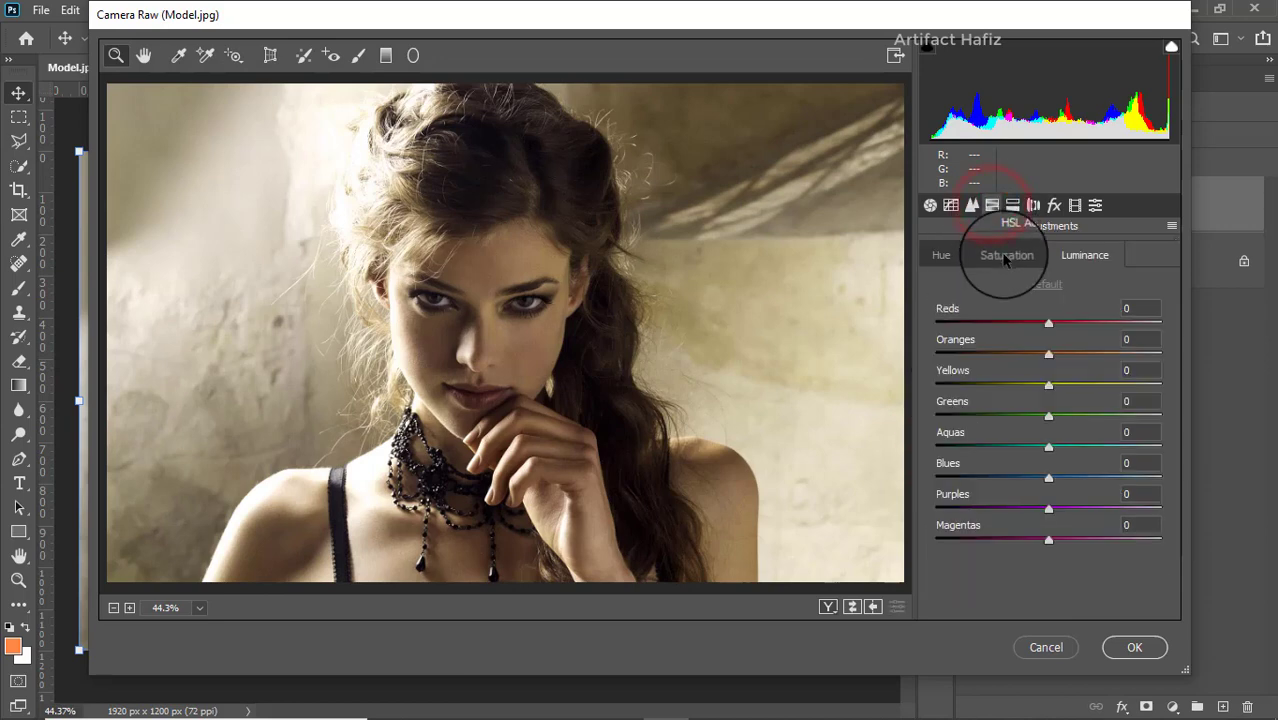
left_click(1006, 256)
left_click_drag(1048, 322, 968, 388)
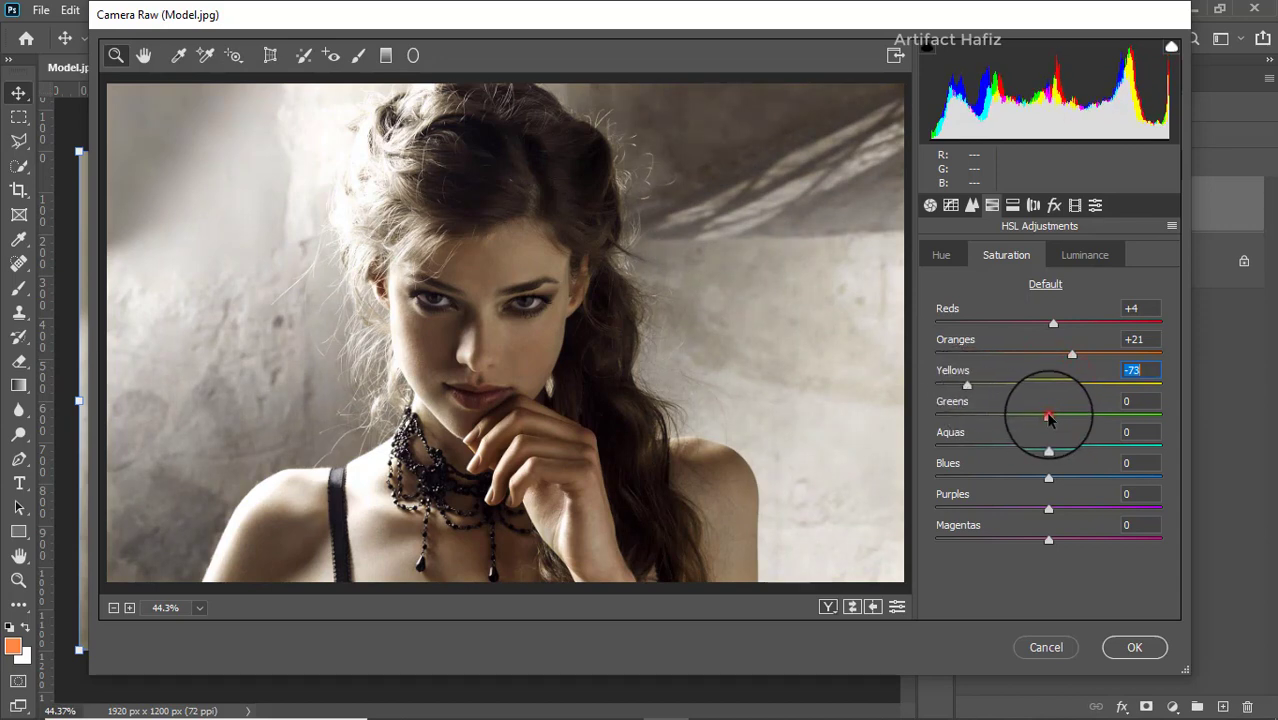
left_click_drag(1048, 417, 1016, 417)
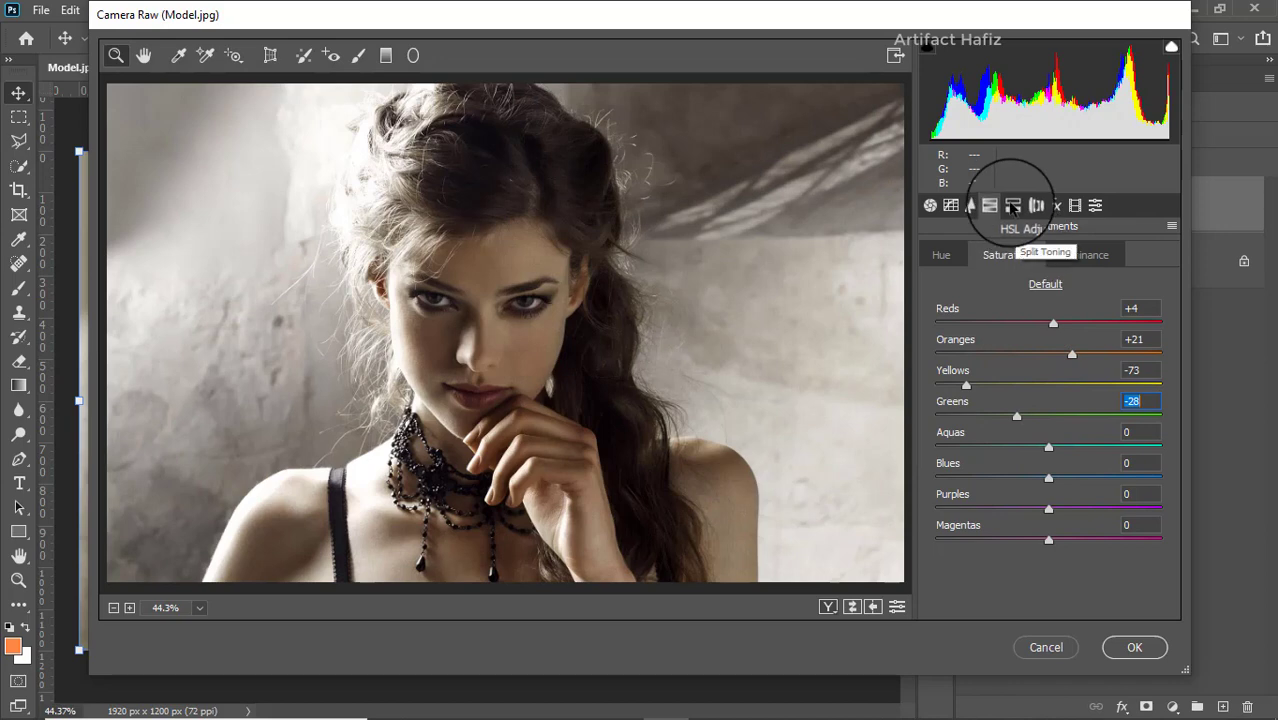
left_click(1079, 256)
left_click_drag(1048, 355, 1072, 326)
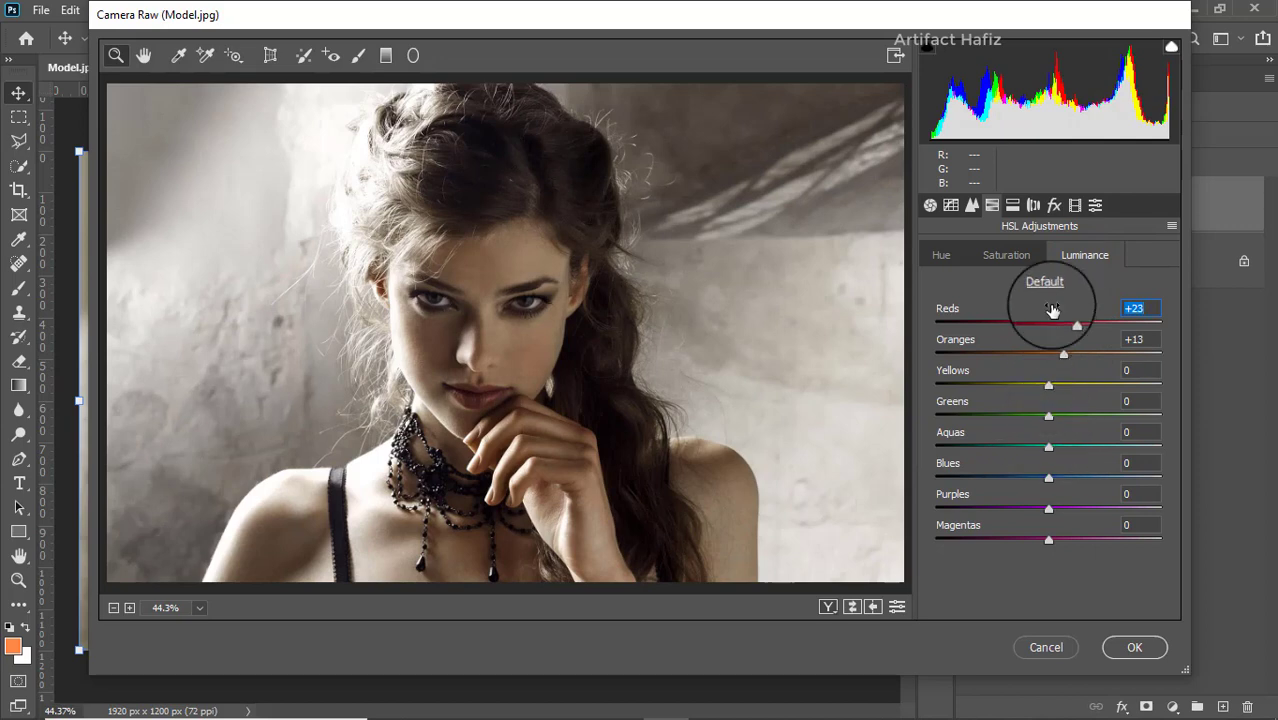
Step: Darken the photo's edges with a post-crop vignette of Amount -38, Midpoint 23, Roundness +100 and Feather 85
left_click(1054, 205)
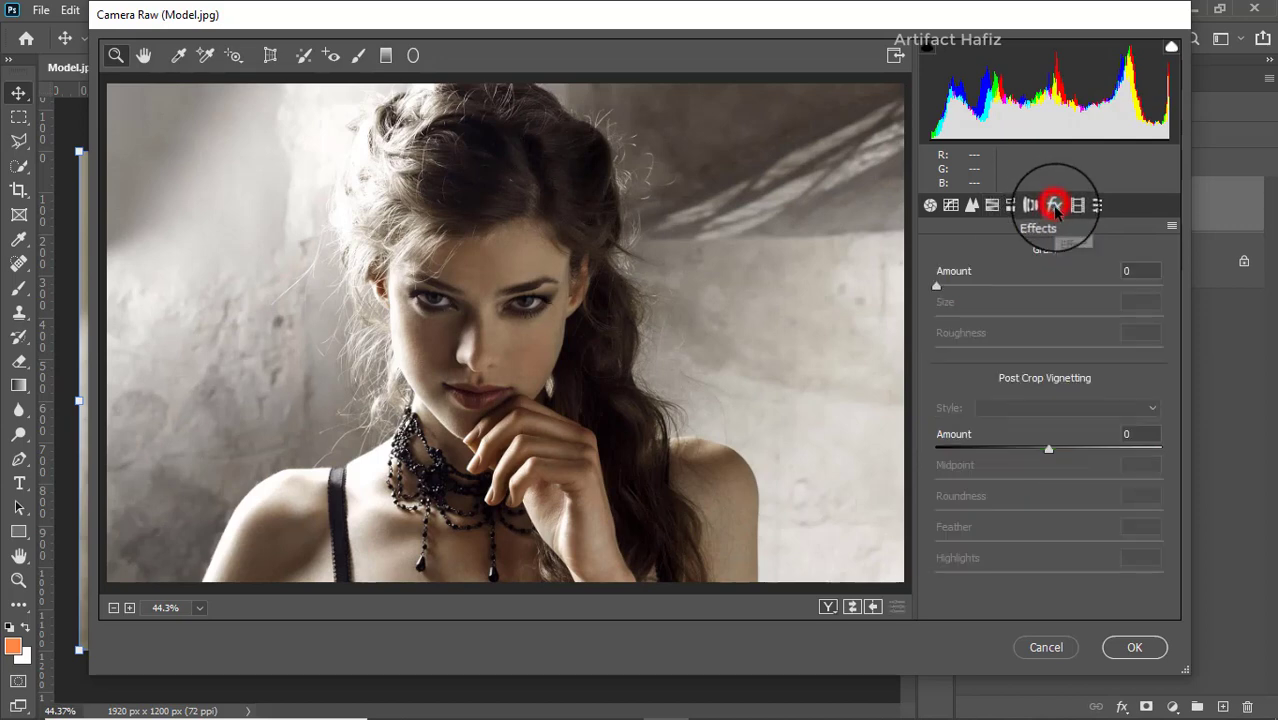
left_click_drag(1048, 452, 1018, 452)
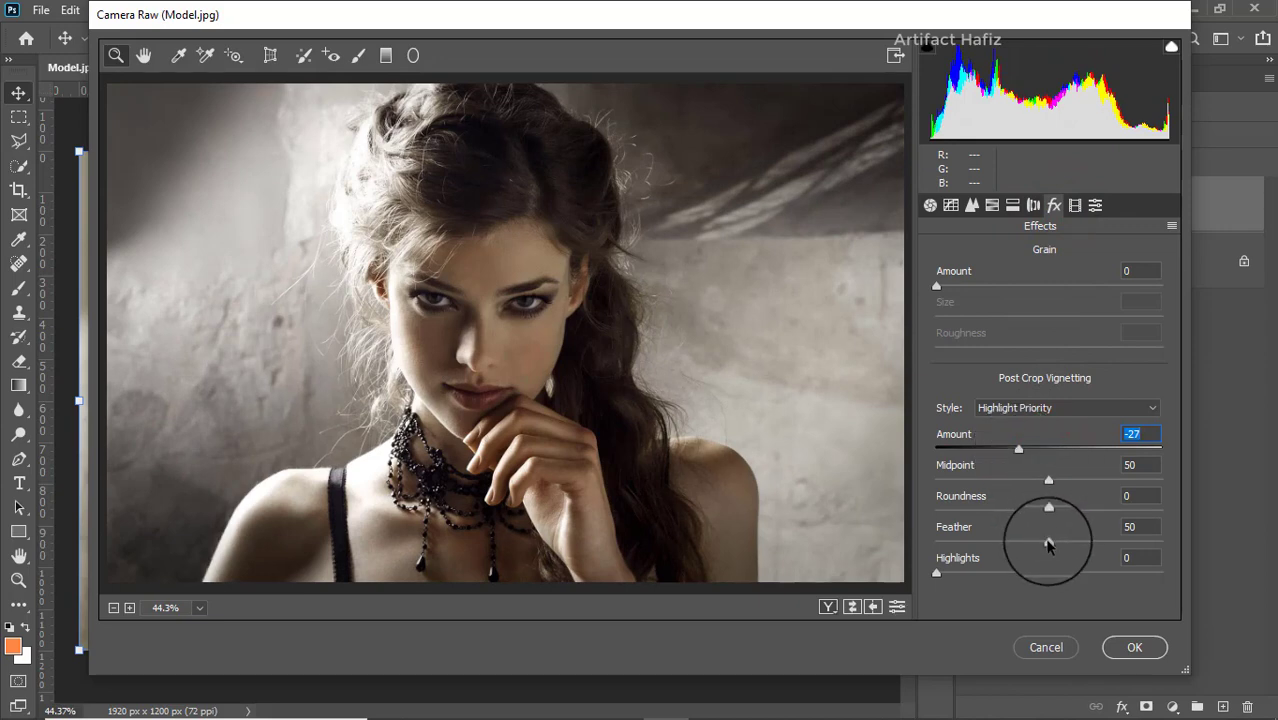
left_click_drag(1048, 543, 1127, 540)
left_click_drag(1047, 512, 1232, 491)
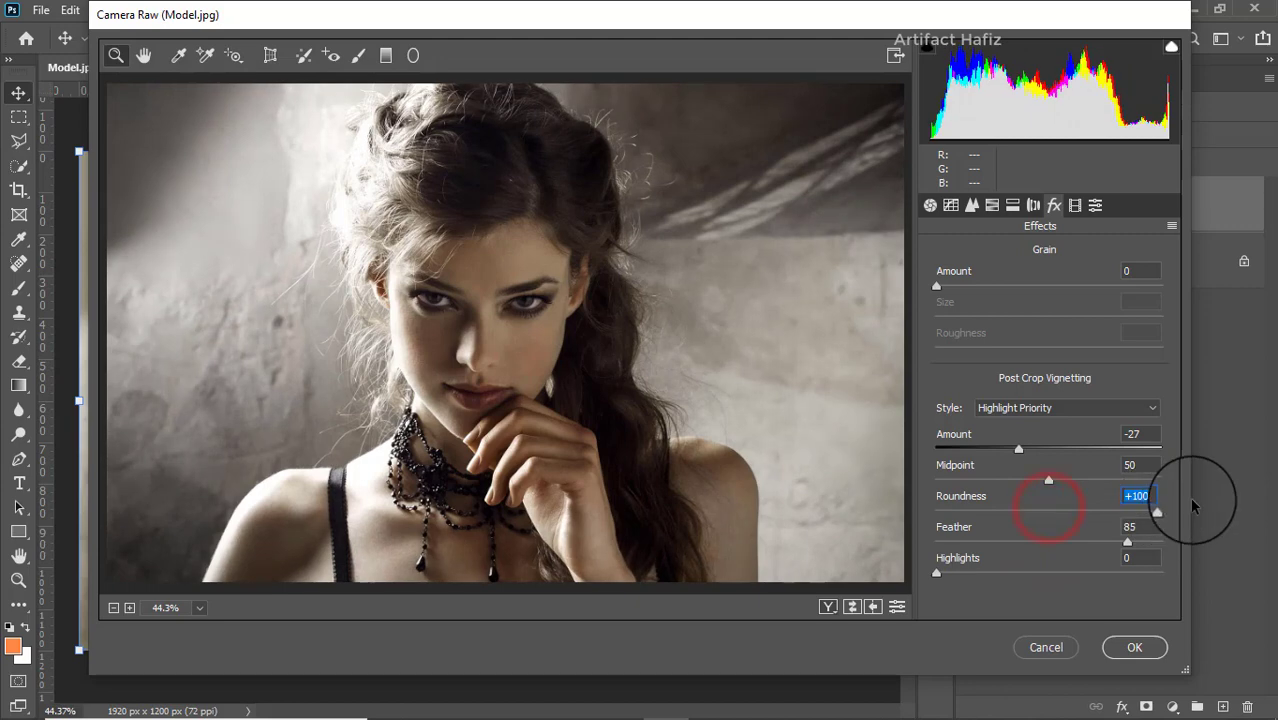
left_click_drag(1020, 485, 1007, 449)
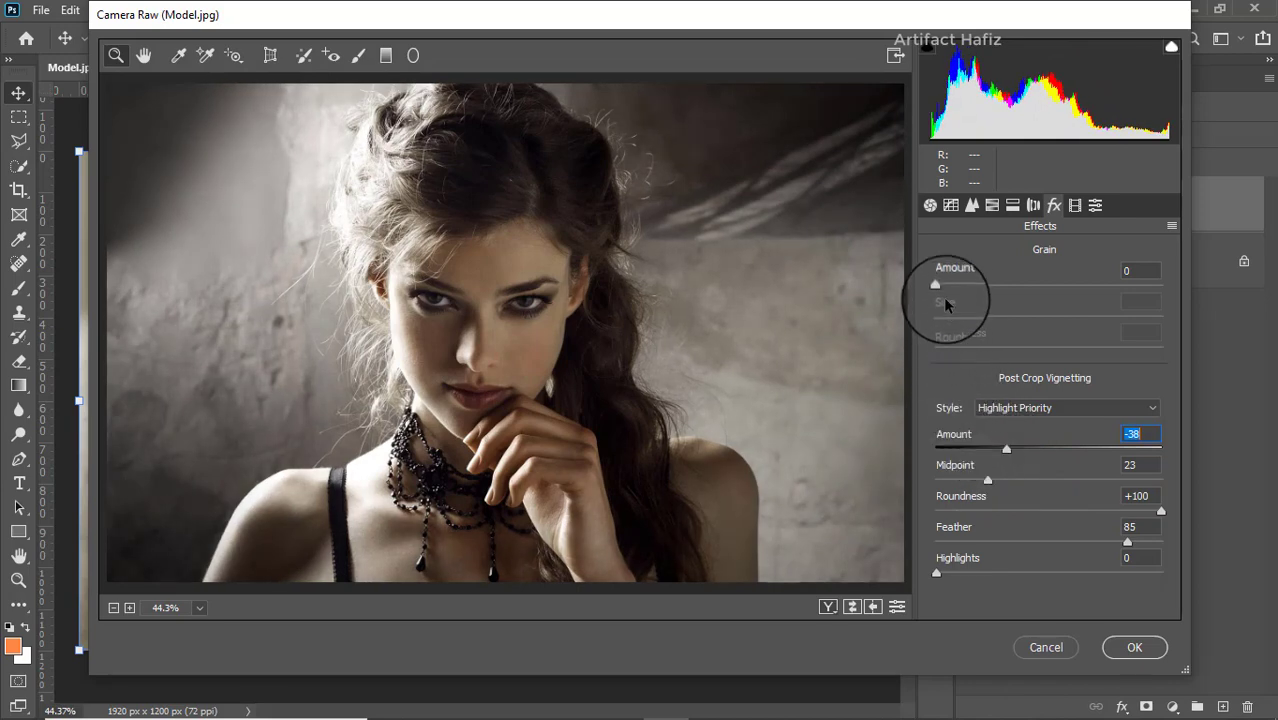
Step: Split-tone the shadows blue with Hue 237 and Saturation 43
left_click(1012, 205)
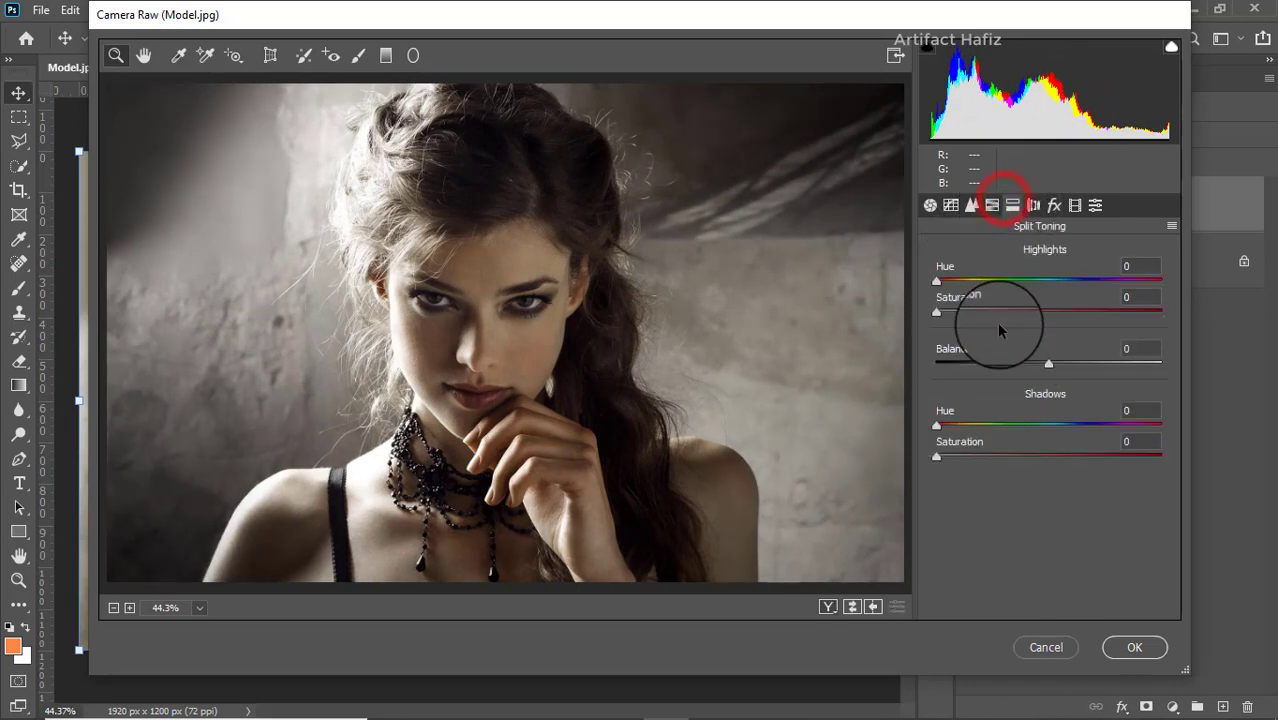
left_click_drag(933, 458, 1040, 486)
left_click(936, 426)
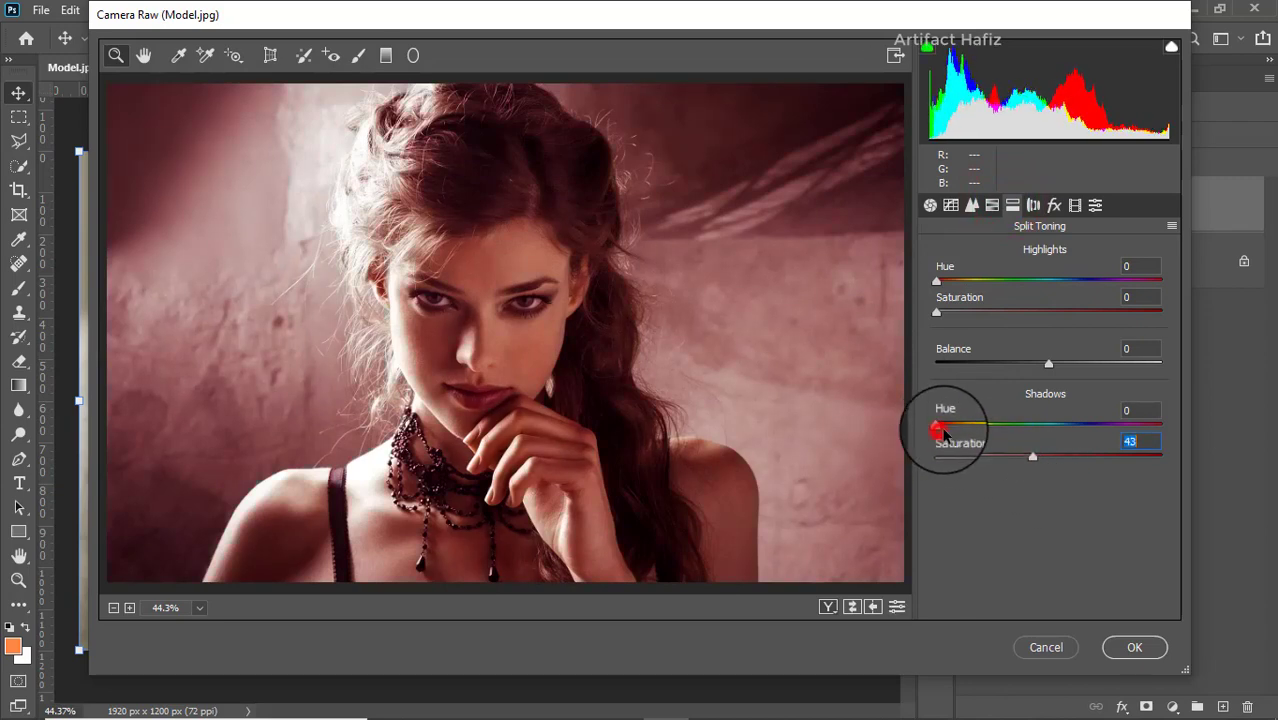
left_click_drag(936, 426, 1091, 434)
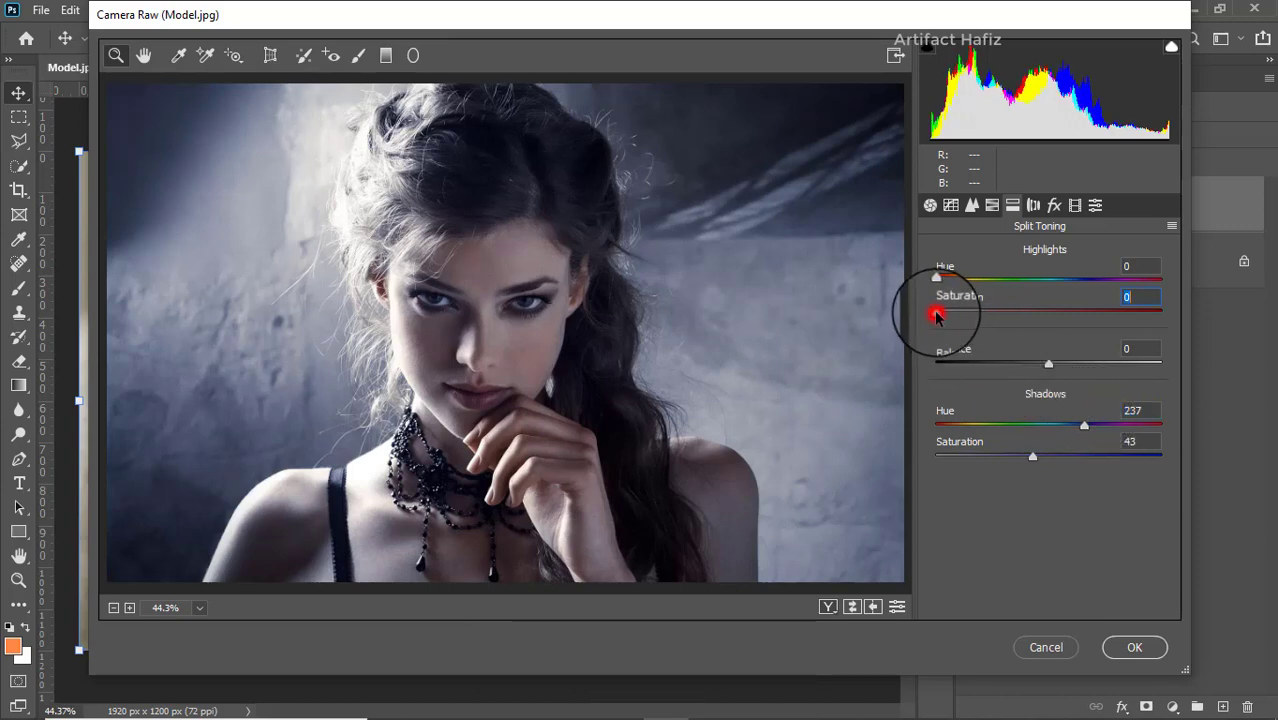
Step: Split-tone the highlights with Hue 44 and Saturation 25, and apply the Camera Raw filter
left_click_drag(936, 316, 1021, 317)
left_click_drag(936, 279, 990, 313)
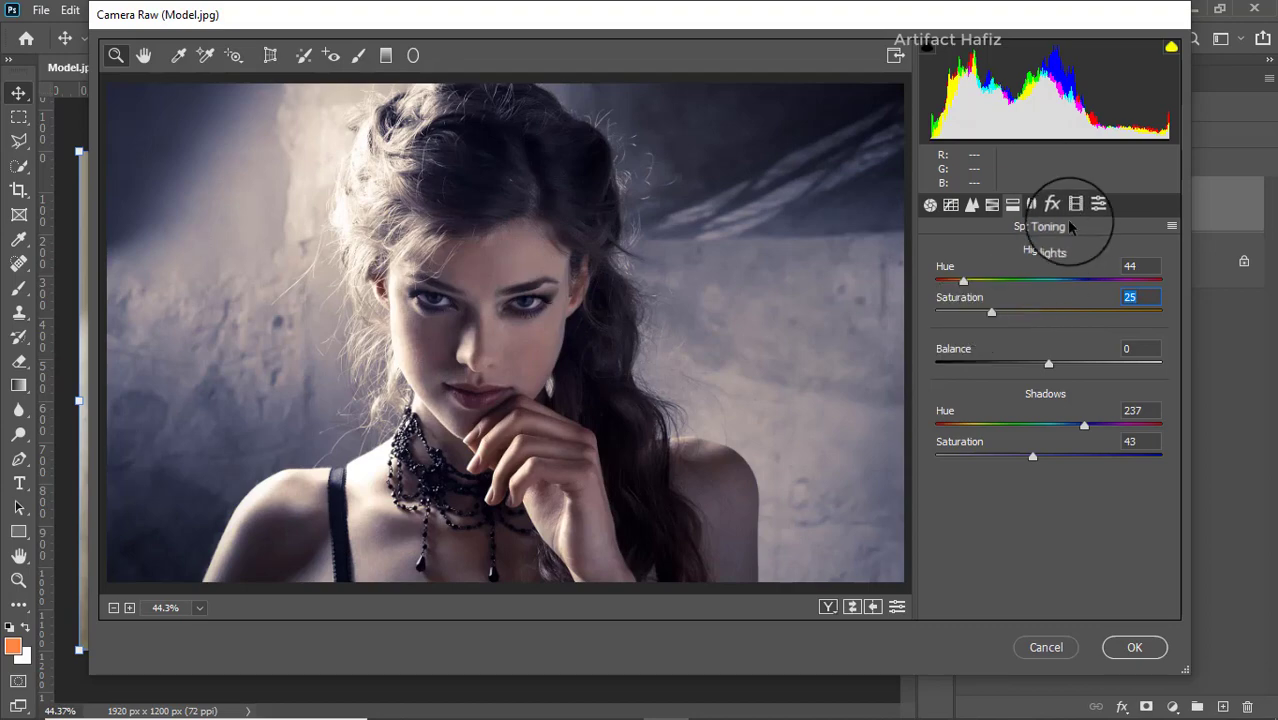
left_click(1134, 647)
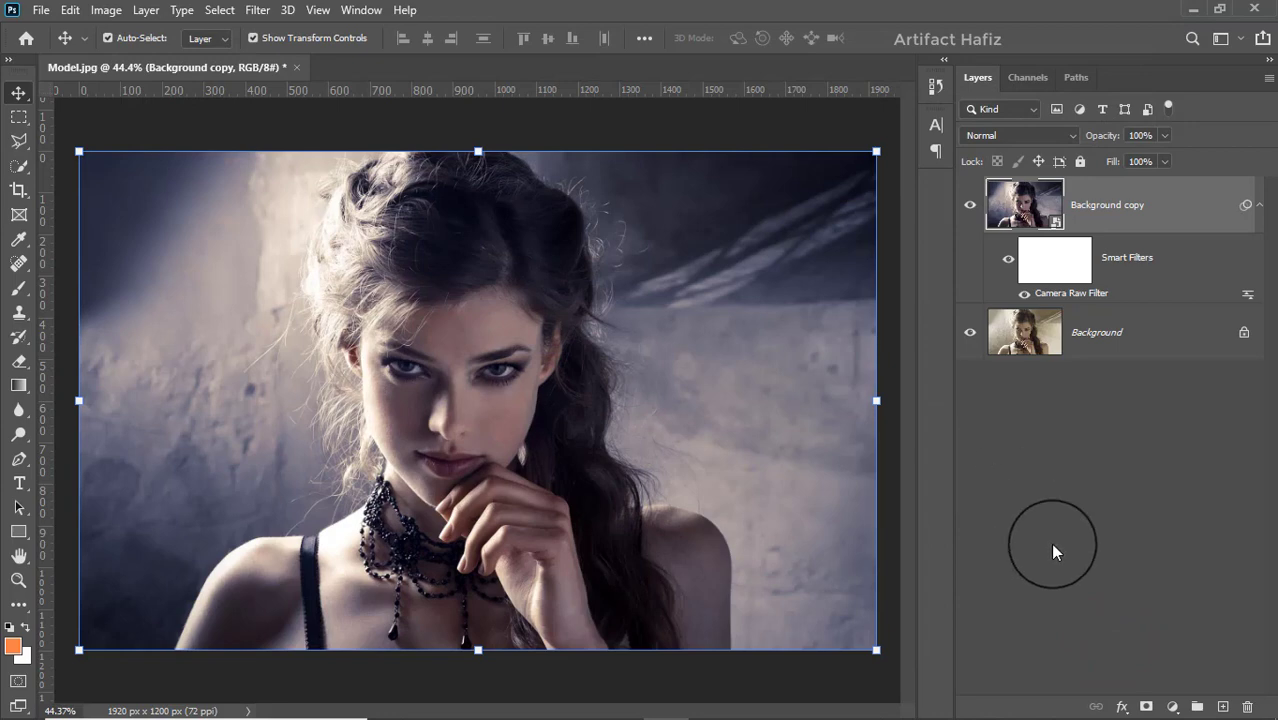
Step: Add a Color Lookup adjustment layer using the Soft_Warming.look 3D LUT and lower its opacity to 22%
left_click(1172, 706)
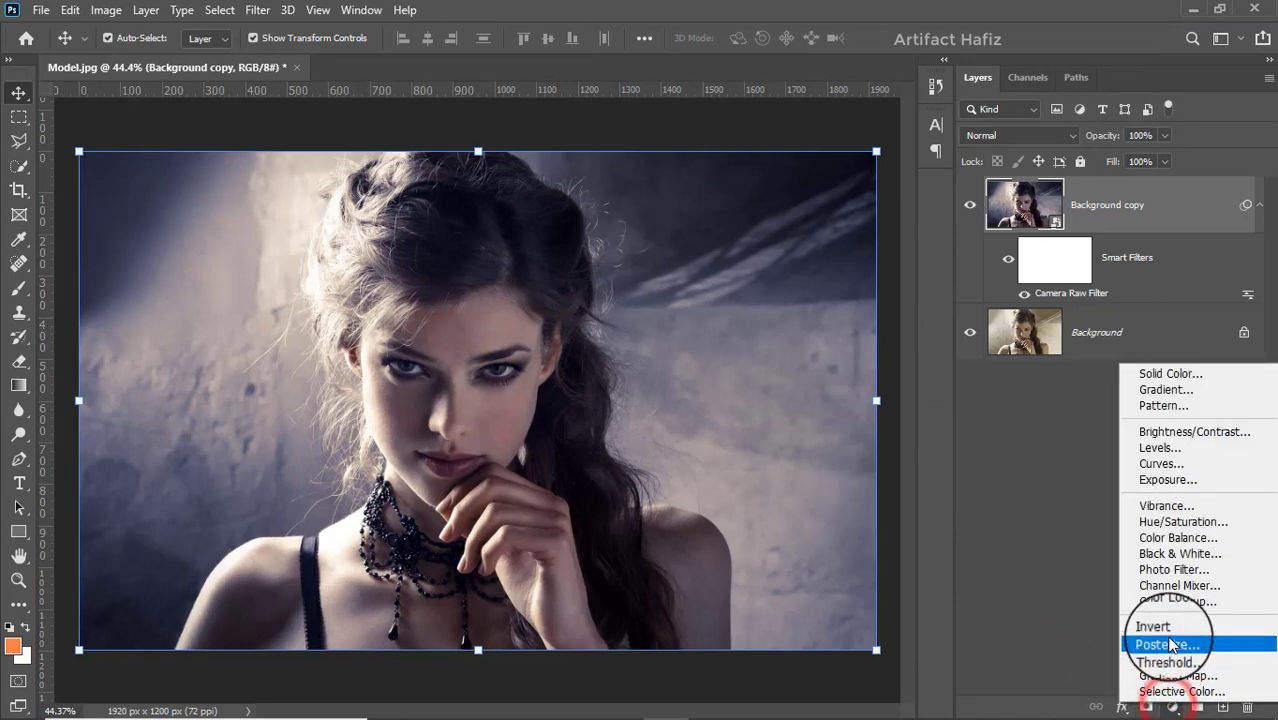
left_click(1185, 601)
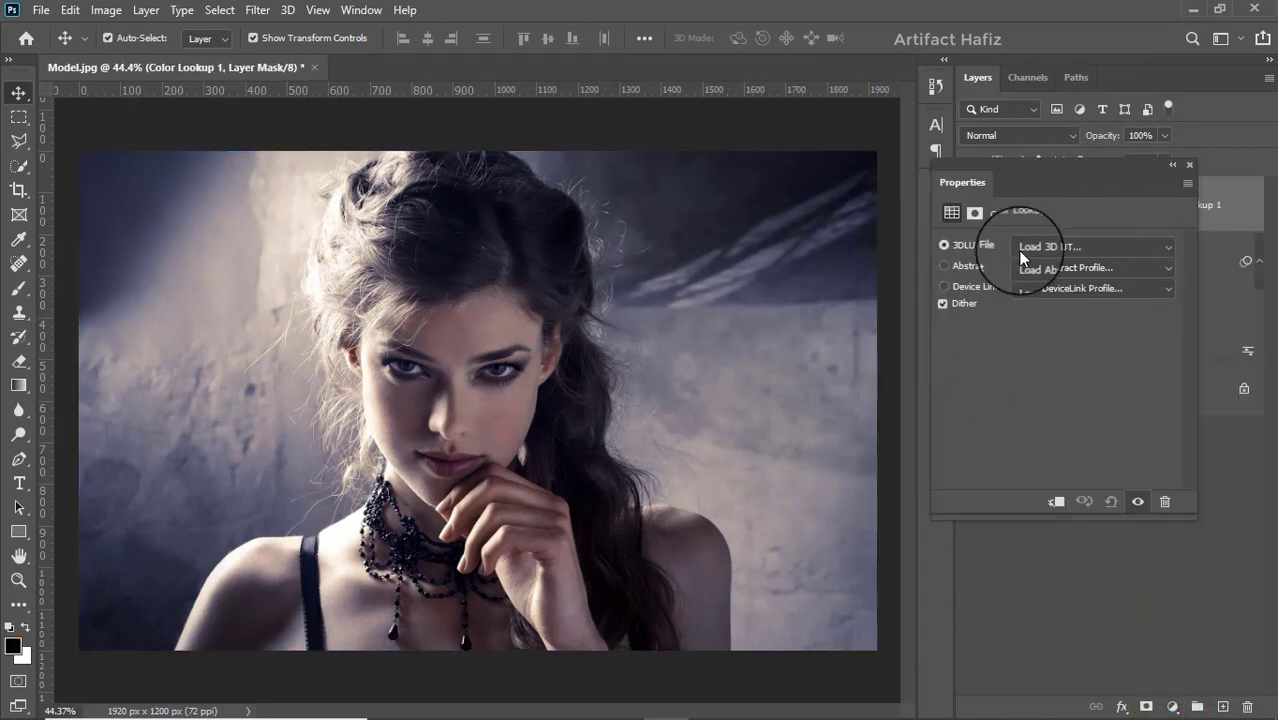
left_click(1026, 249)
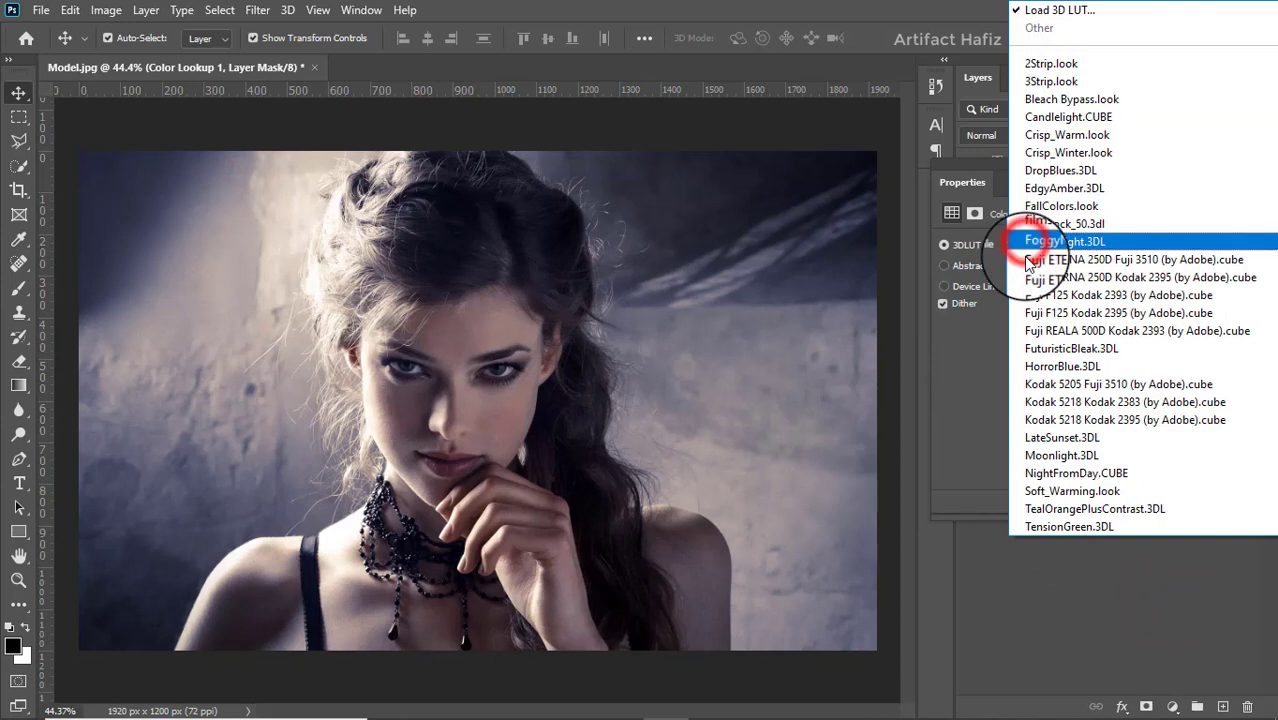
left_click(1068, 492)
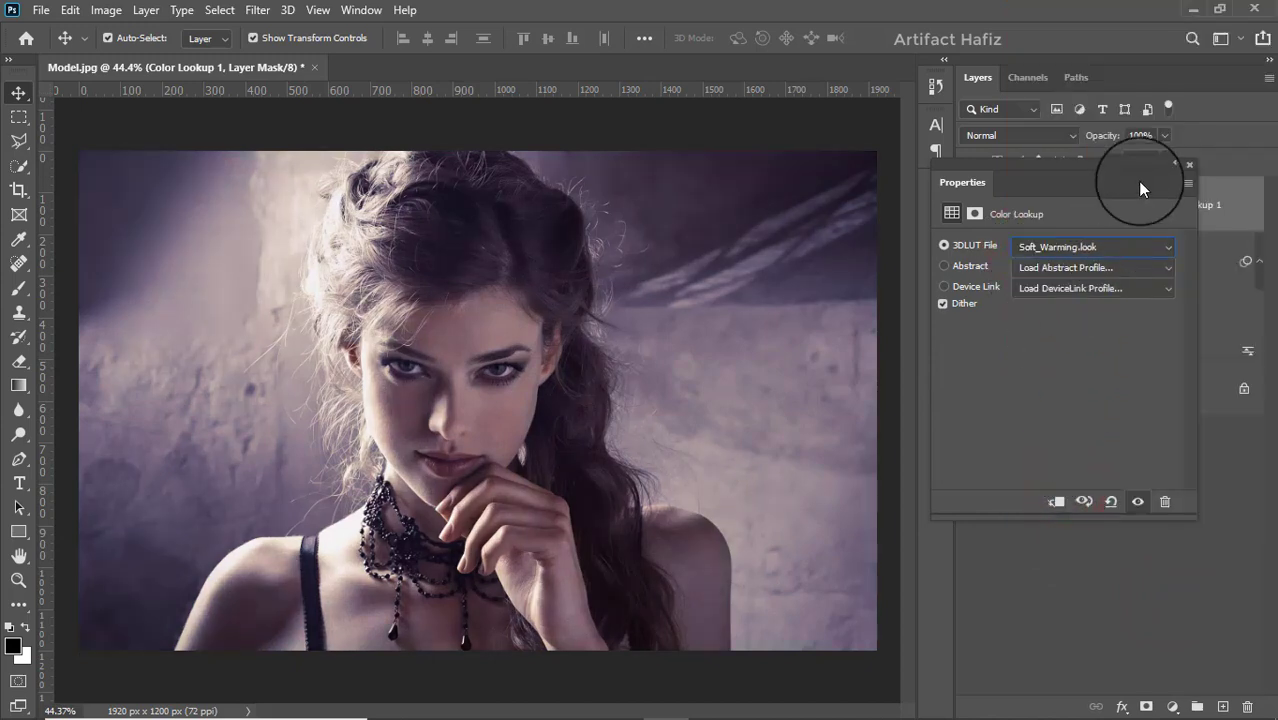
left_click(1190, 166)
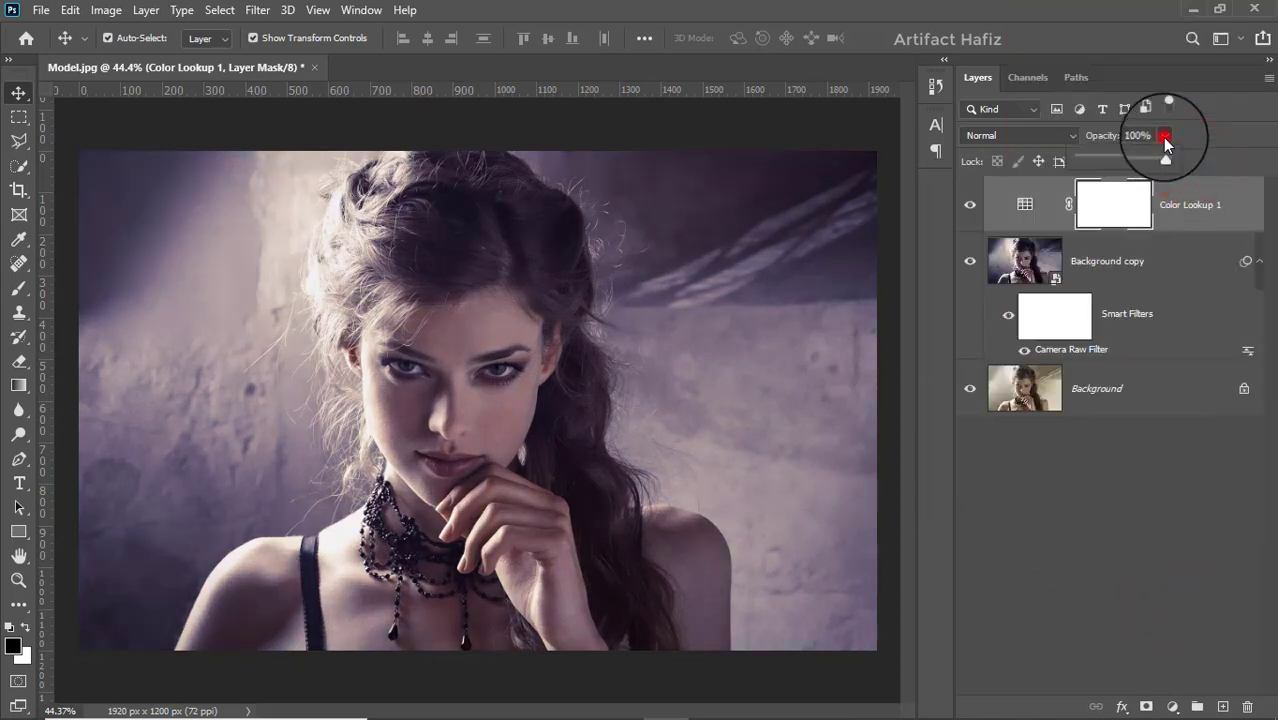
left_click_drag(1164, 160, 1098, 170)
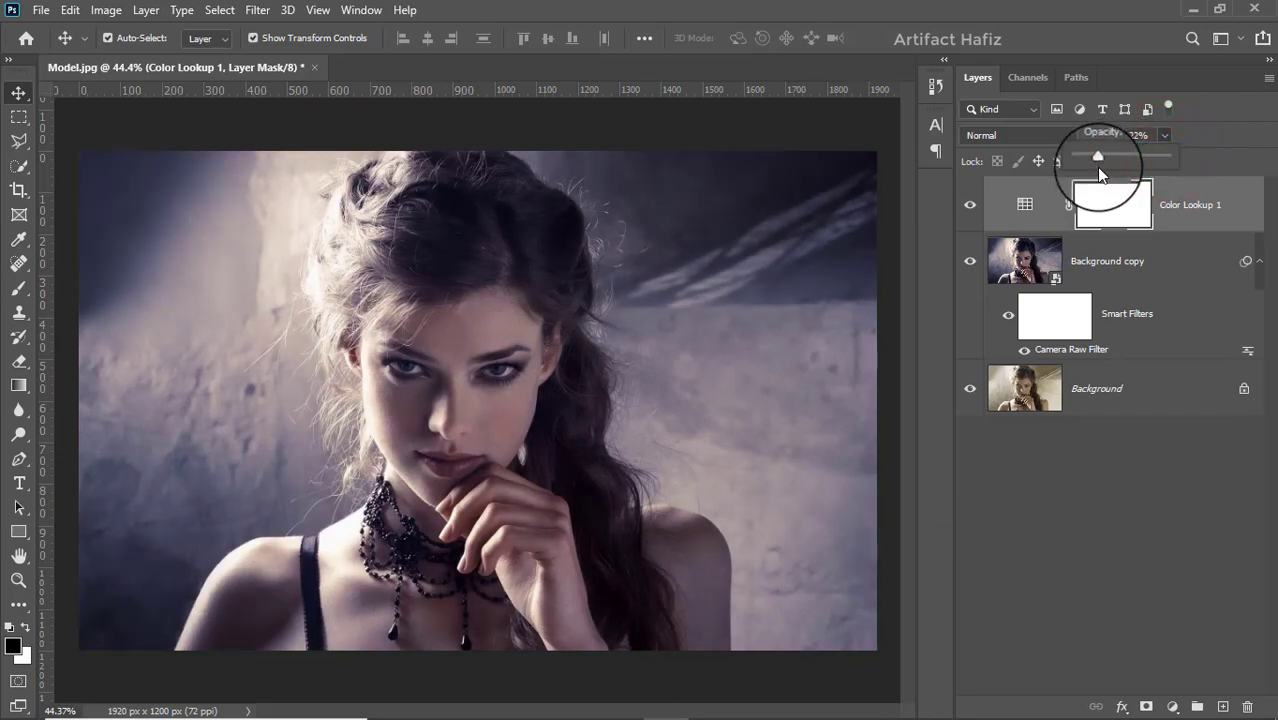
Step: Add a second Color Lookup adjustment layer using the Fuji F125 Kodak 2395 (by Adobe).cube 3D LUT
left_click(1172, 707)
left_click(1160, 608)
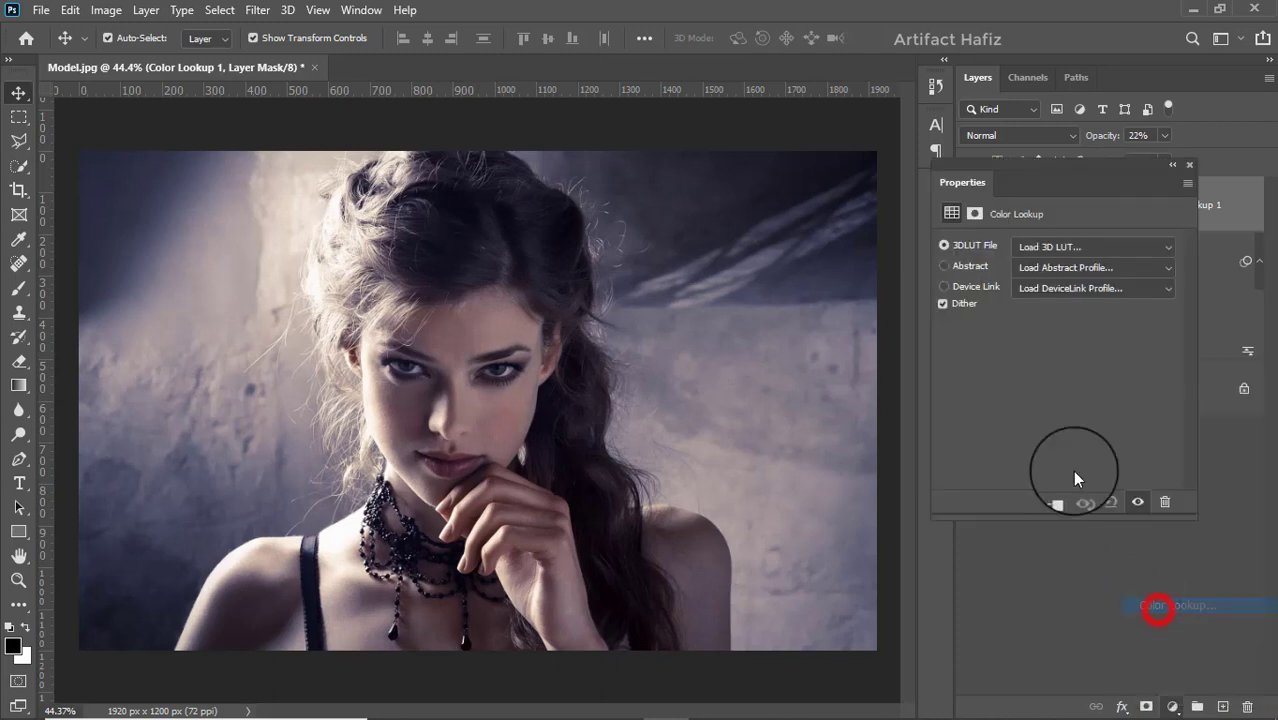
left_click(1048, 250)
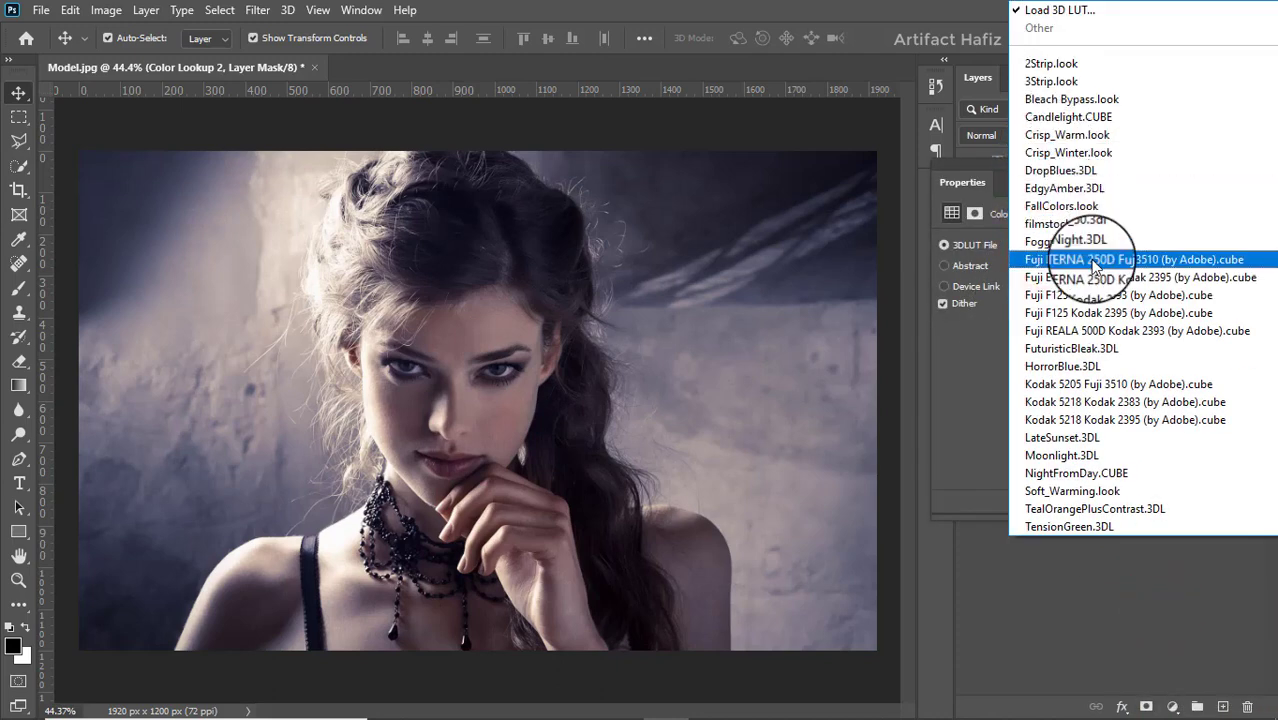
left_click(1102, 314)
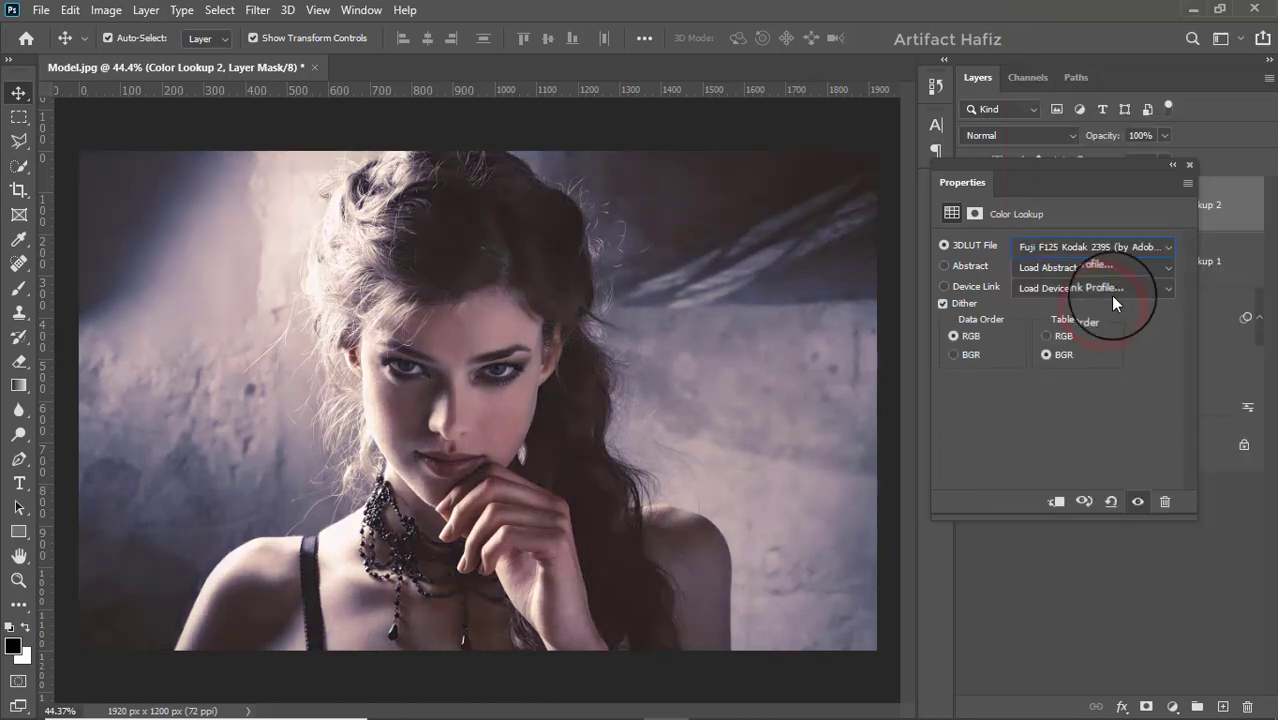
left_click(1175, 160)
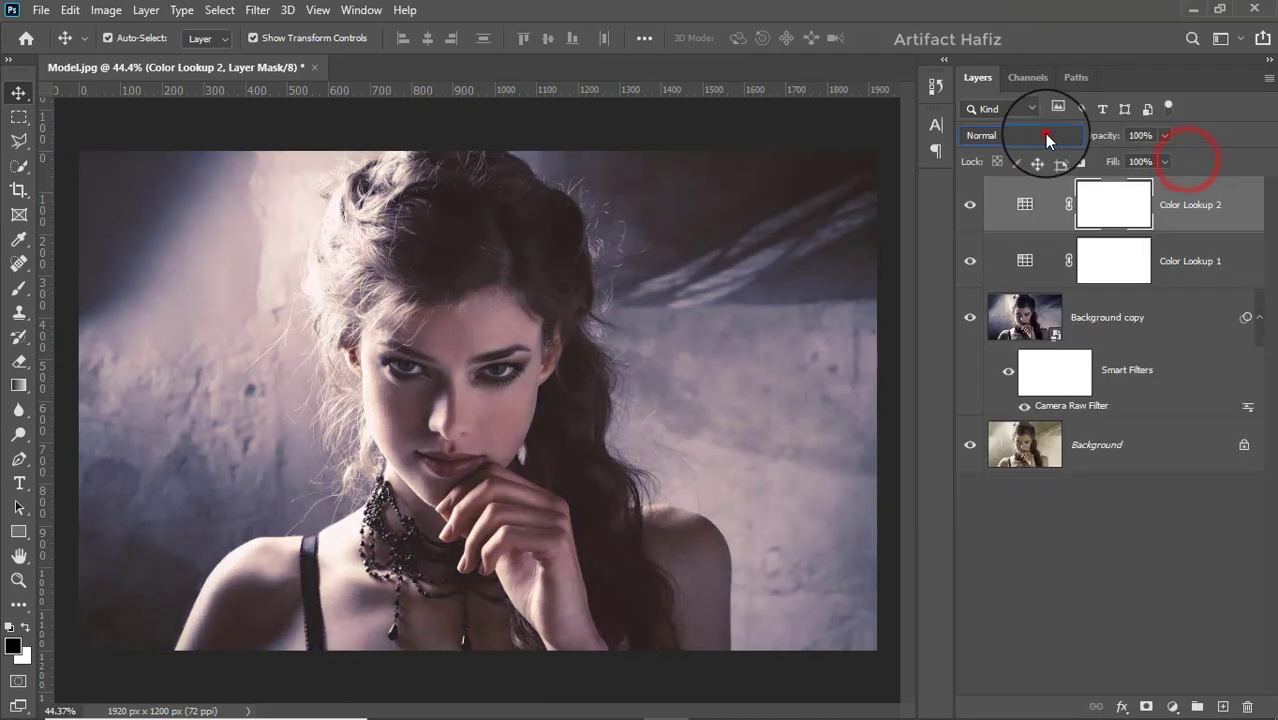
Step: Set the second Color Lookup layer to the Luminosity blend mode at 17% opacity
left_click(1045, 135)
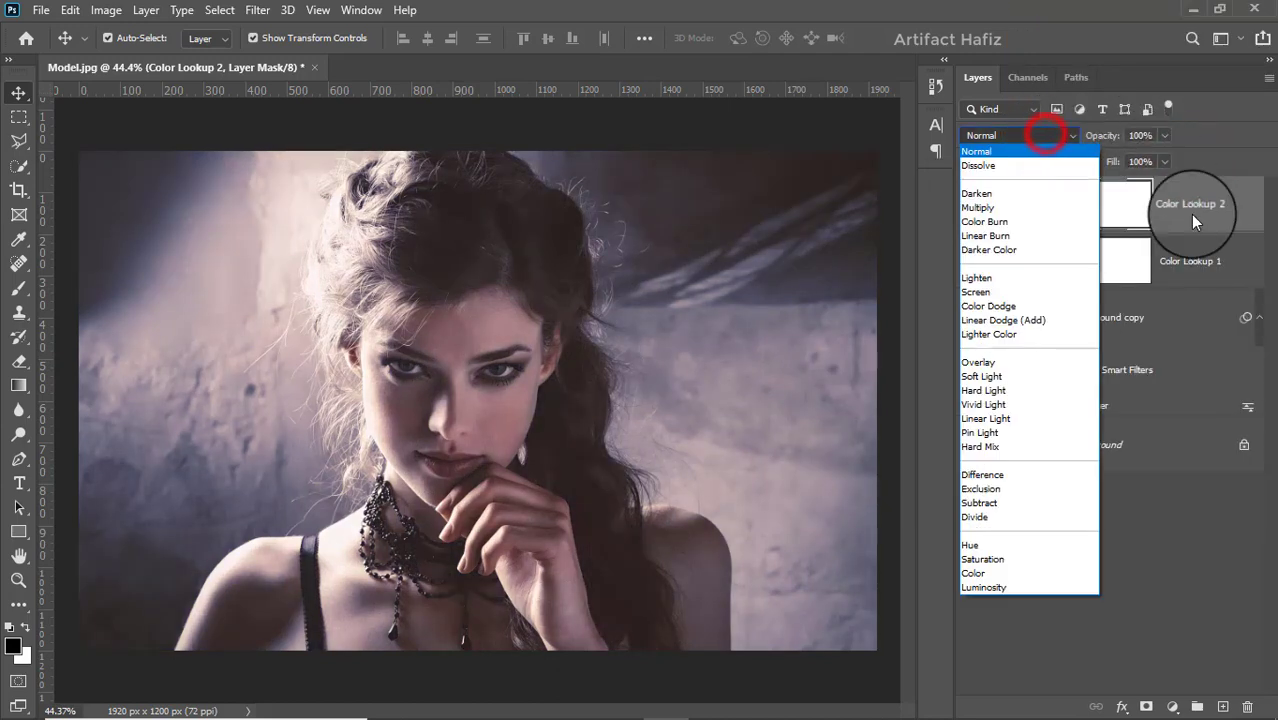
left_click(1013, 589)
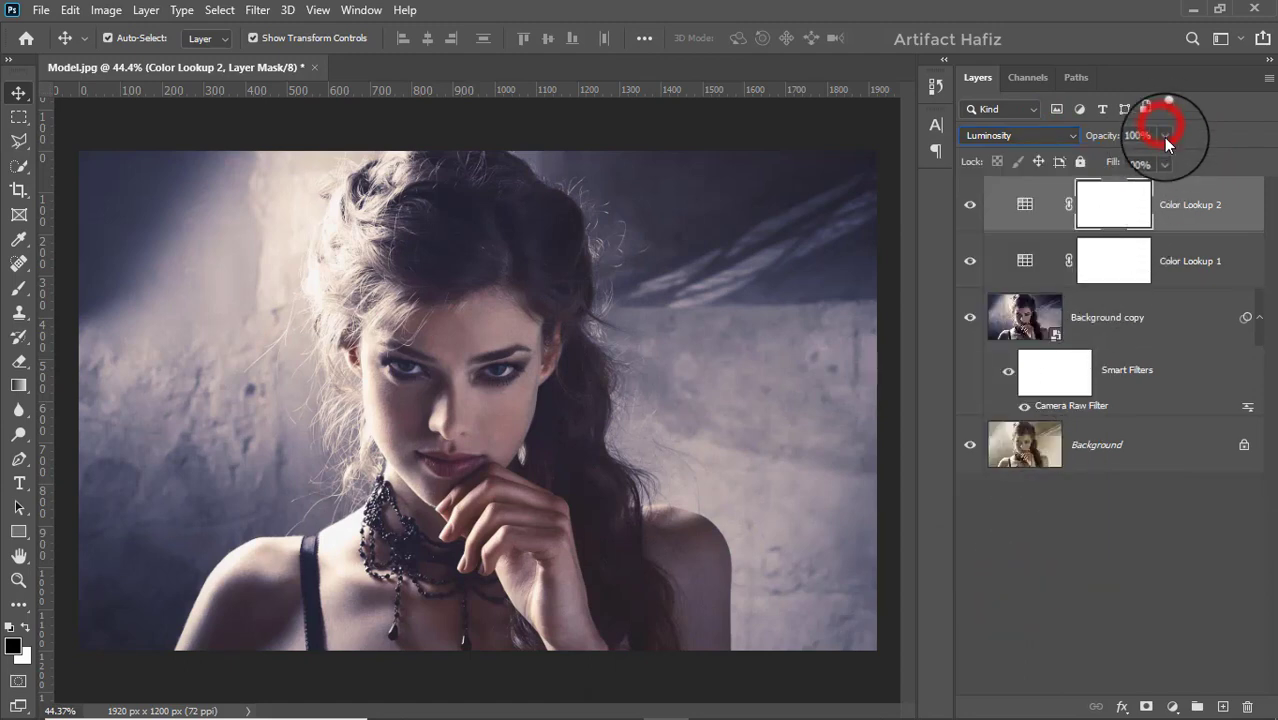
left_click_drag(1163, 137, 1095, 176)
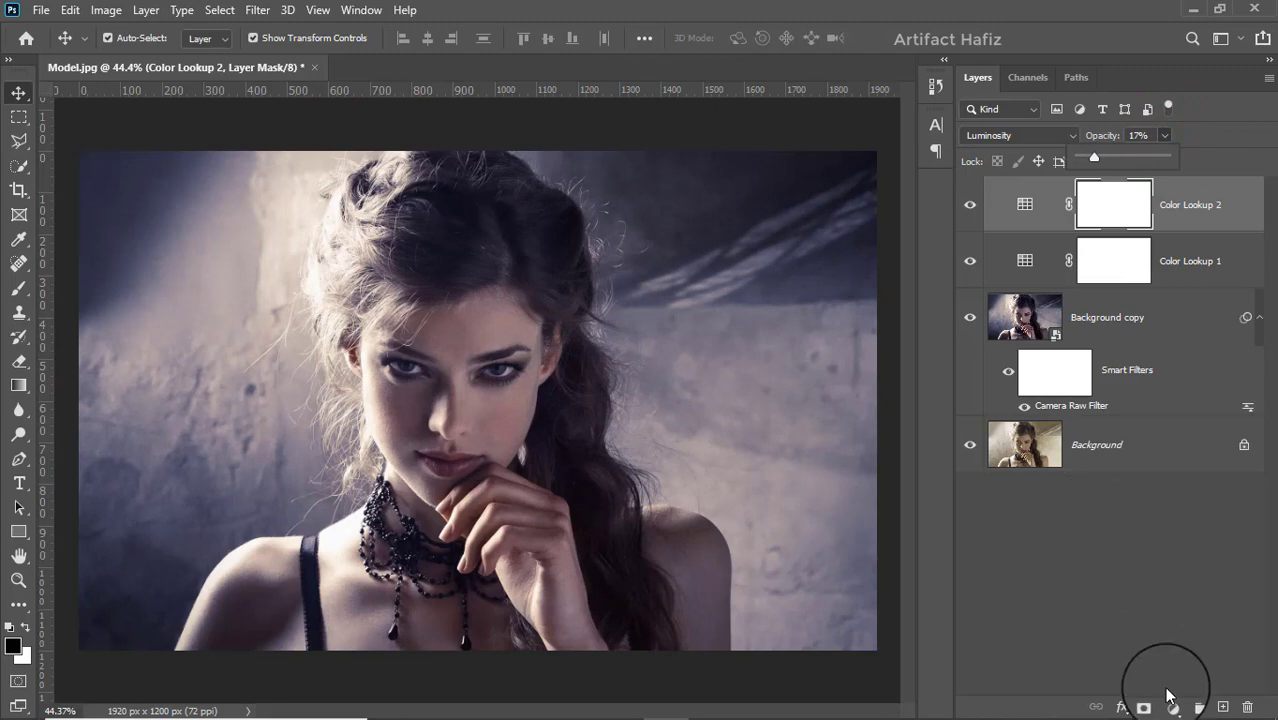
Step: Add a Color Balance layer with Midtones at Cyan-Red +4, Magenta-Green -6, Yellow-Blue -3 and Shadows at +5, -4, -11
left_click_drag(1172, 708, 1153, 547)
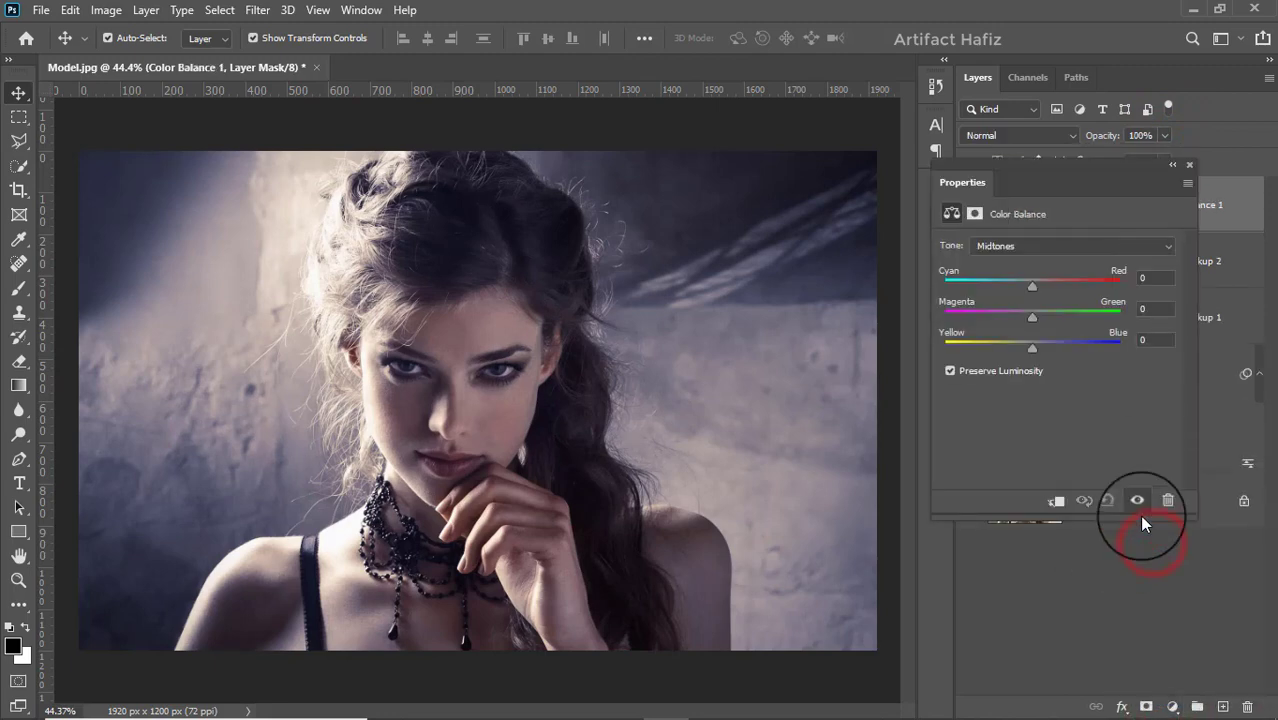
left_click_drag(1031, 286, 1028, 349)
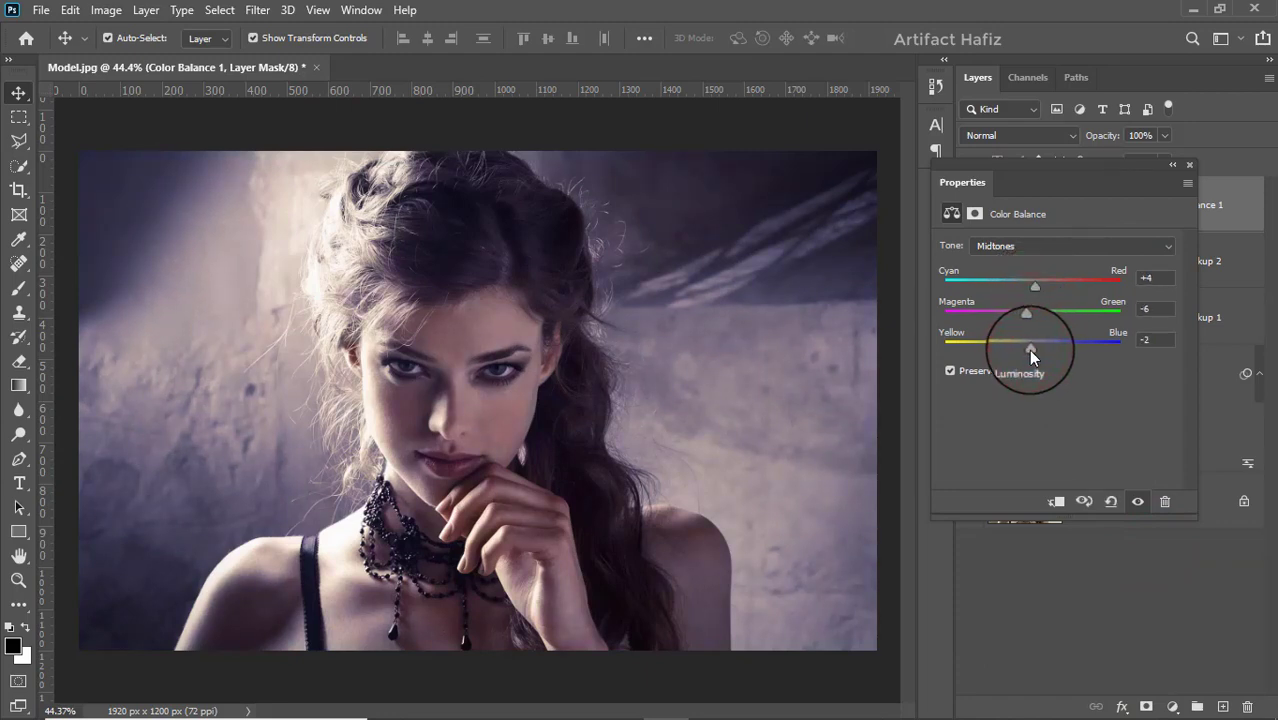
left_click(1021, 246)
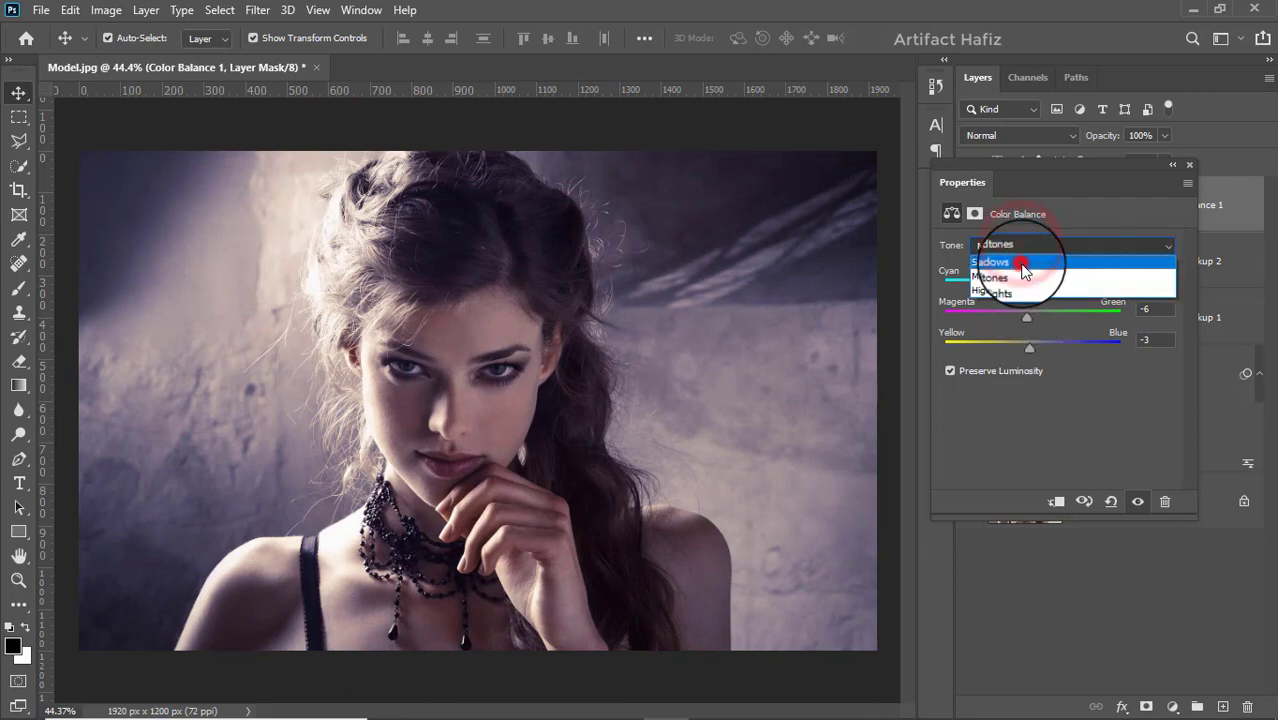
left_click(1022, 260)
left_click_drag(1032, 284, 1022, 350)
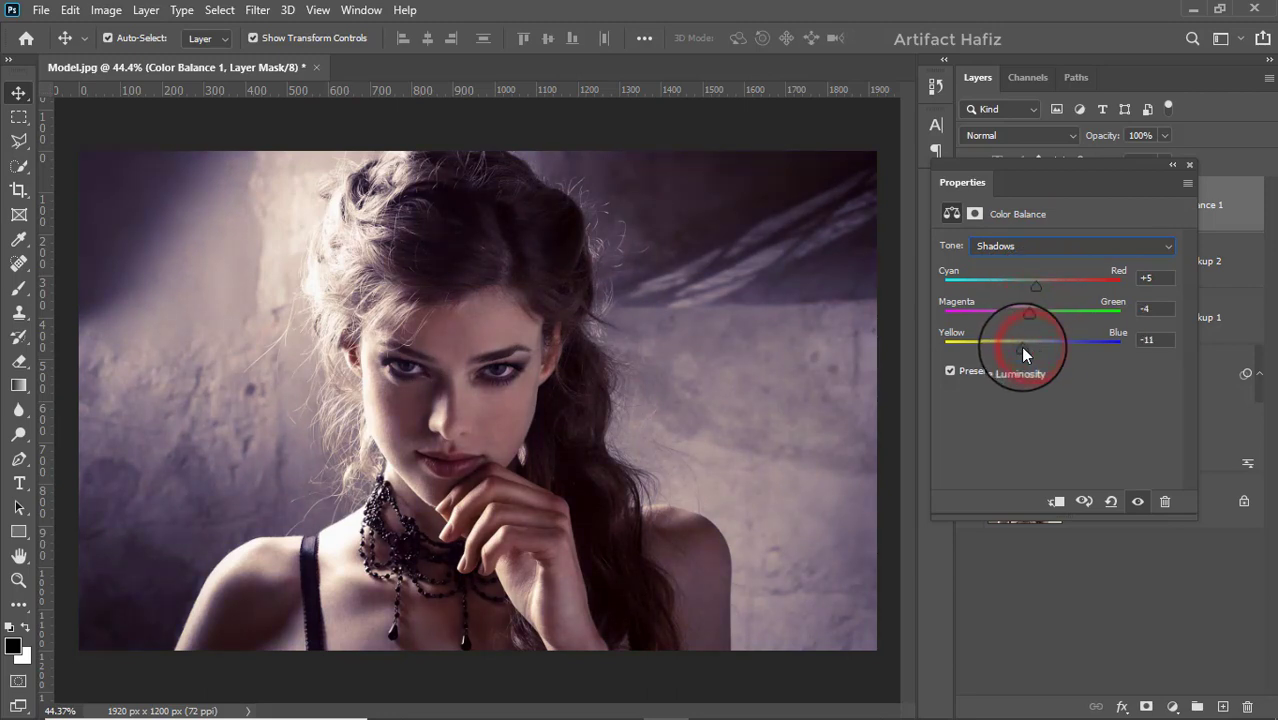
Step: Set the Color Balance Highlights to Cyan-Red +8, Magenta-Green -9 and Yellow-Blue +1
left_click(1010, 246)
left_click(1015, 293)
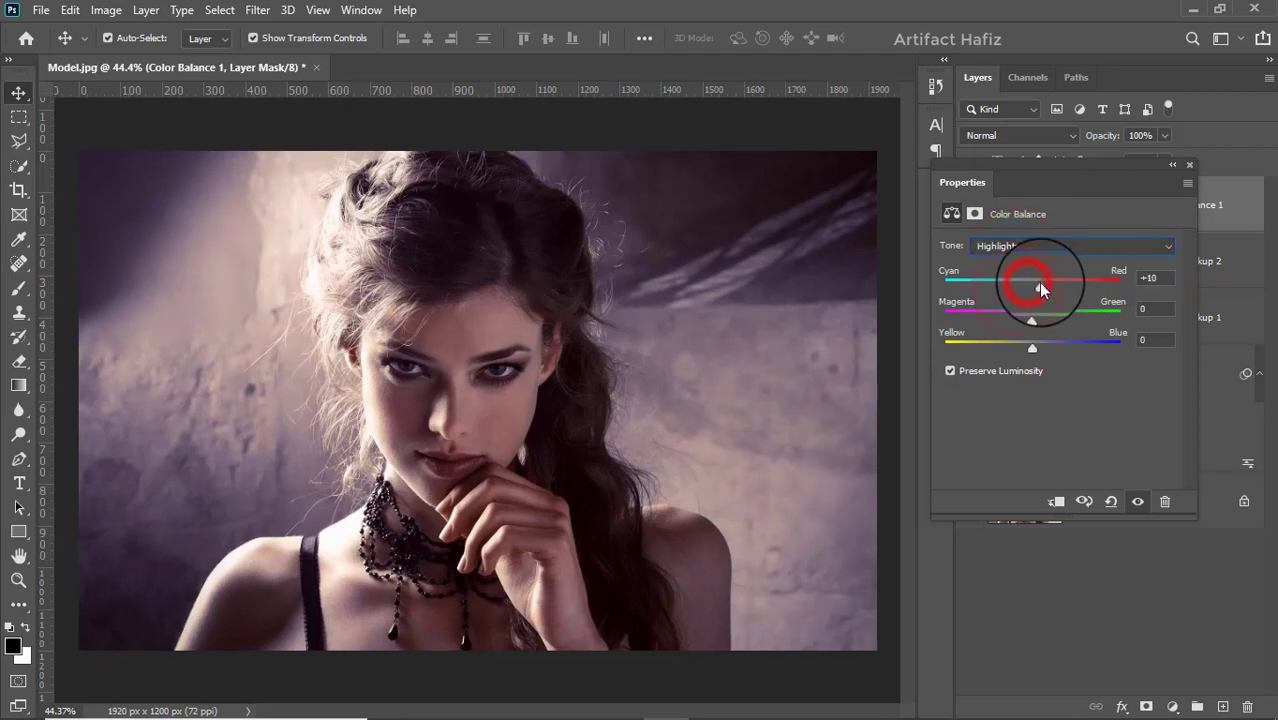
left_click_drag(1031, 320, 1031, 348)
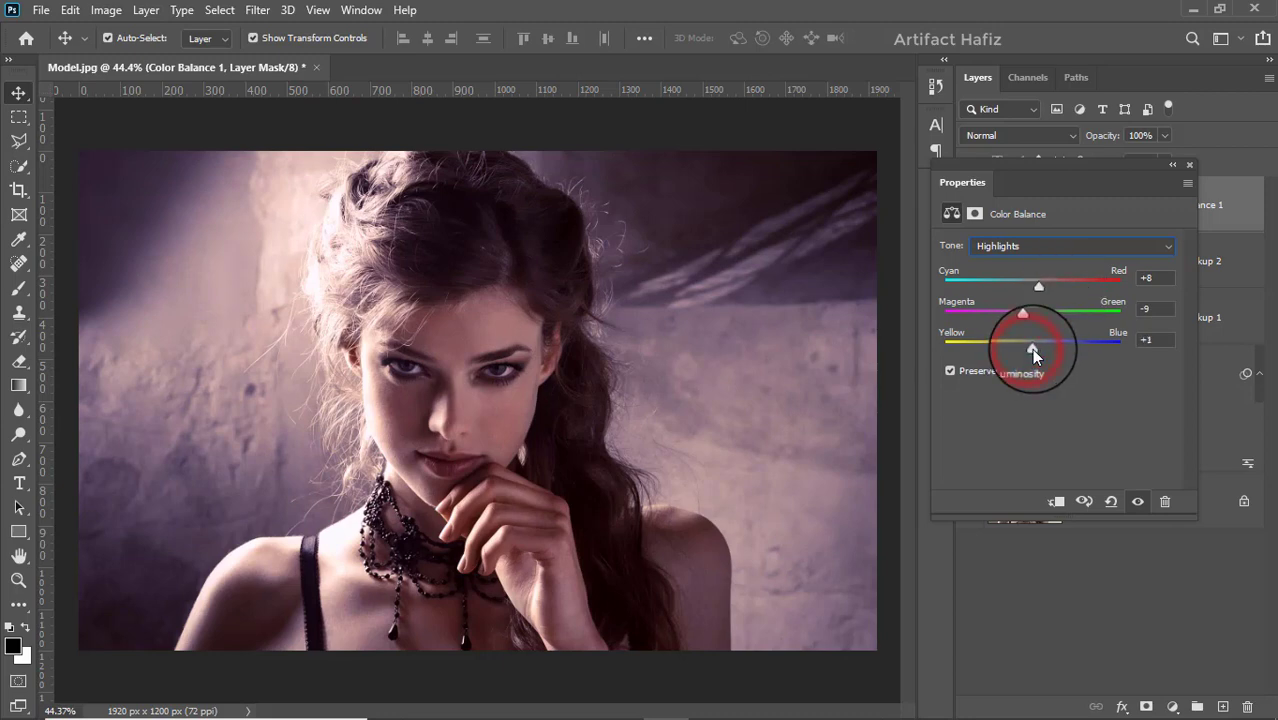
left_click(1188, 166)
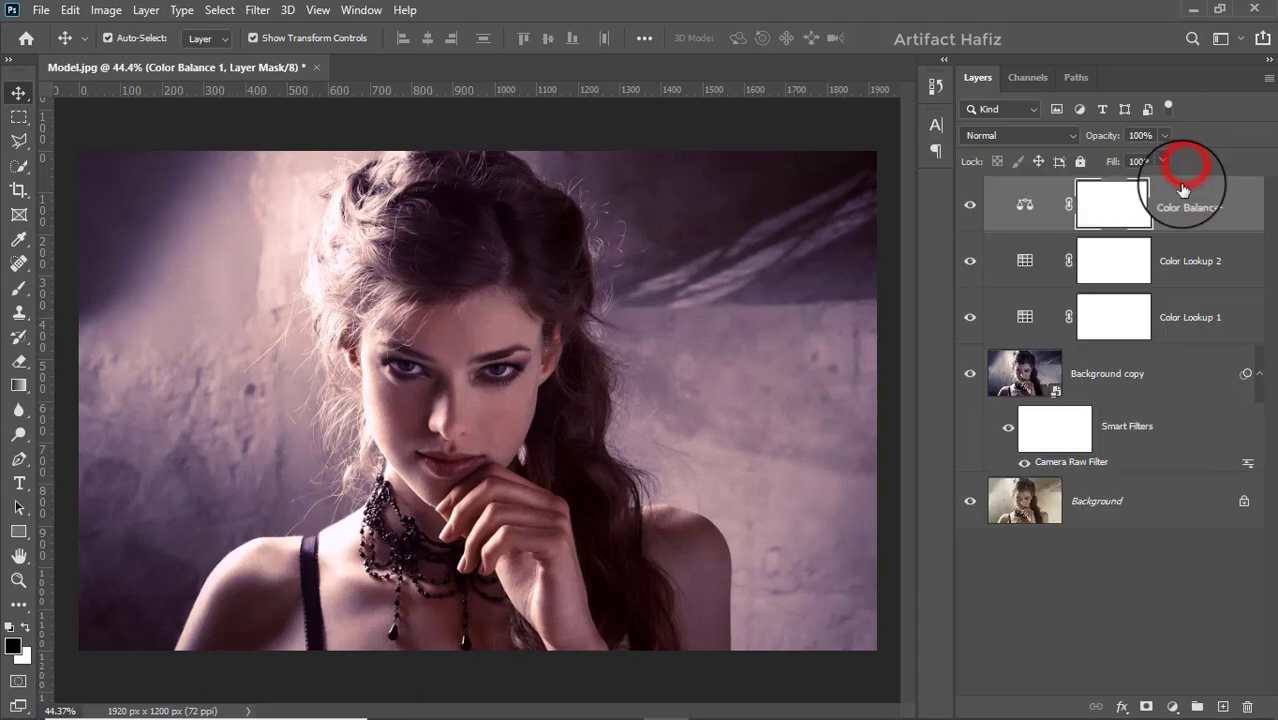
Step: Add a Curves adjustment layer with an anchor point in the shadows and a slightly raised point in the highlights
left_click(1172, 706)
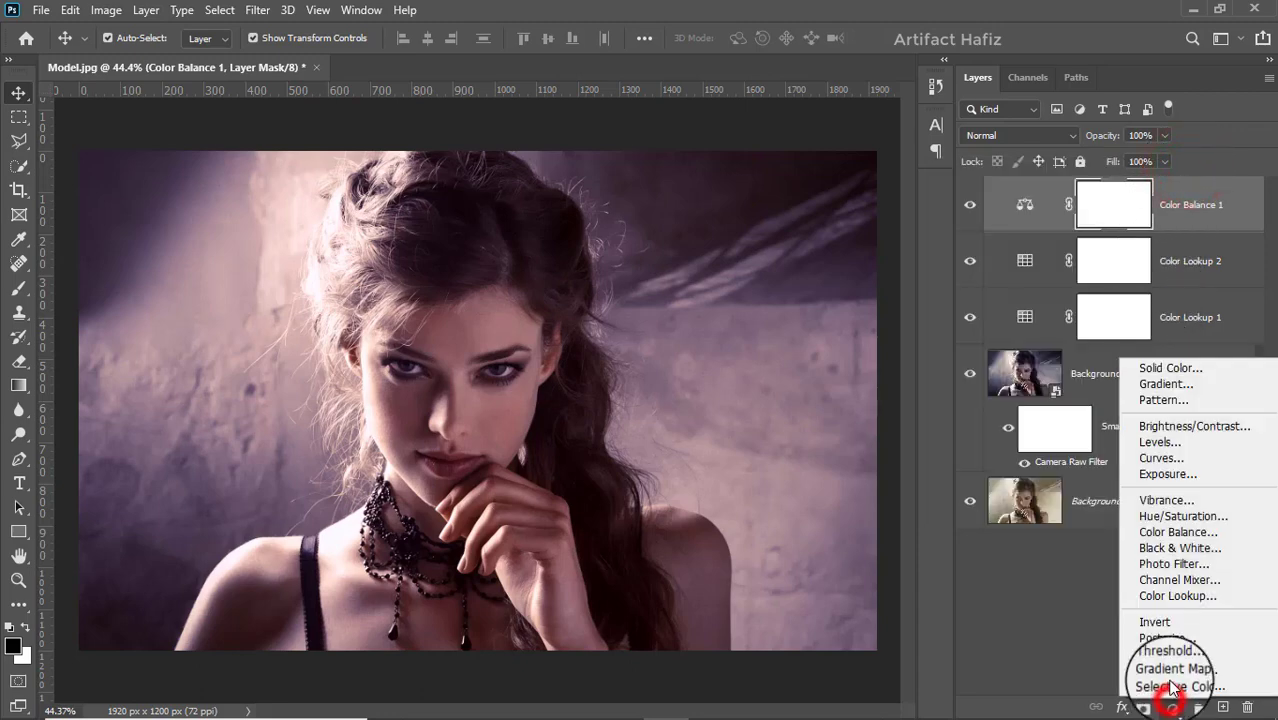
left_click(1158, 457)
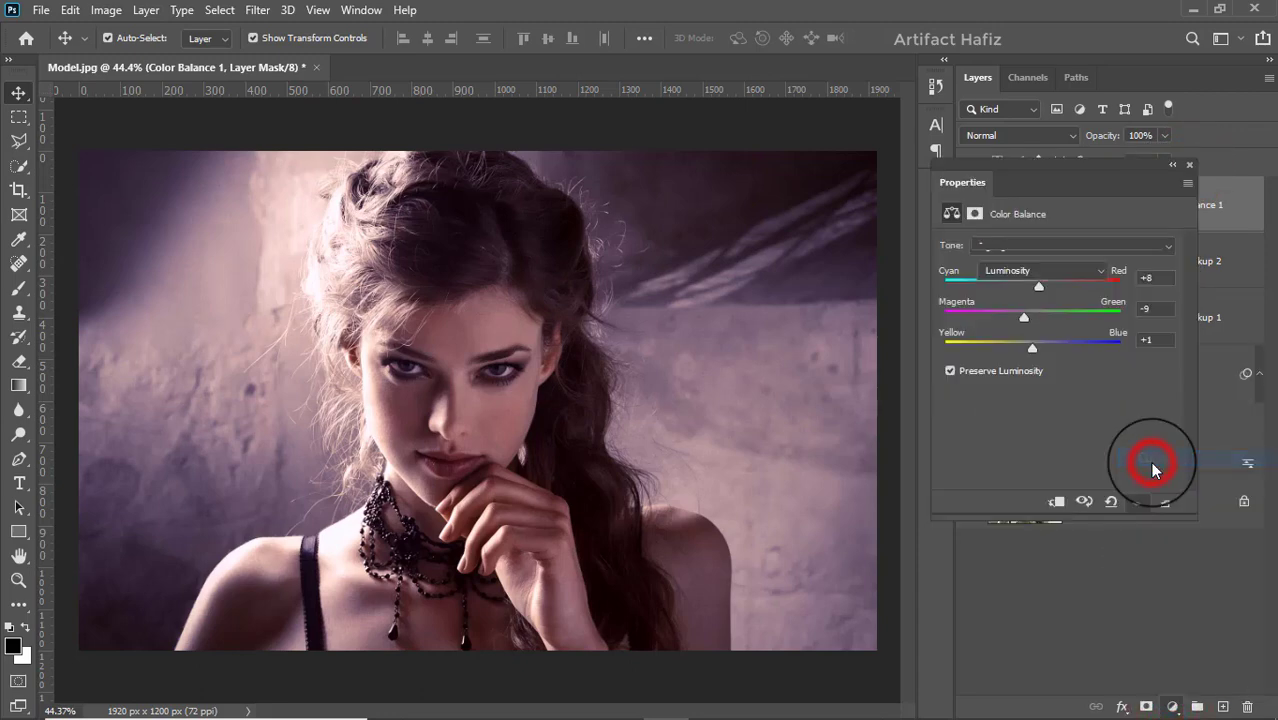
left_click(1029, 427)
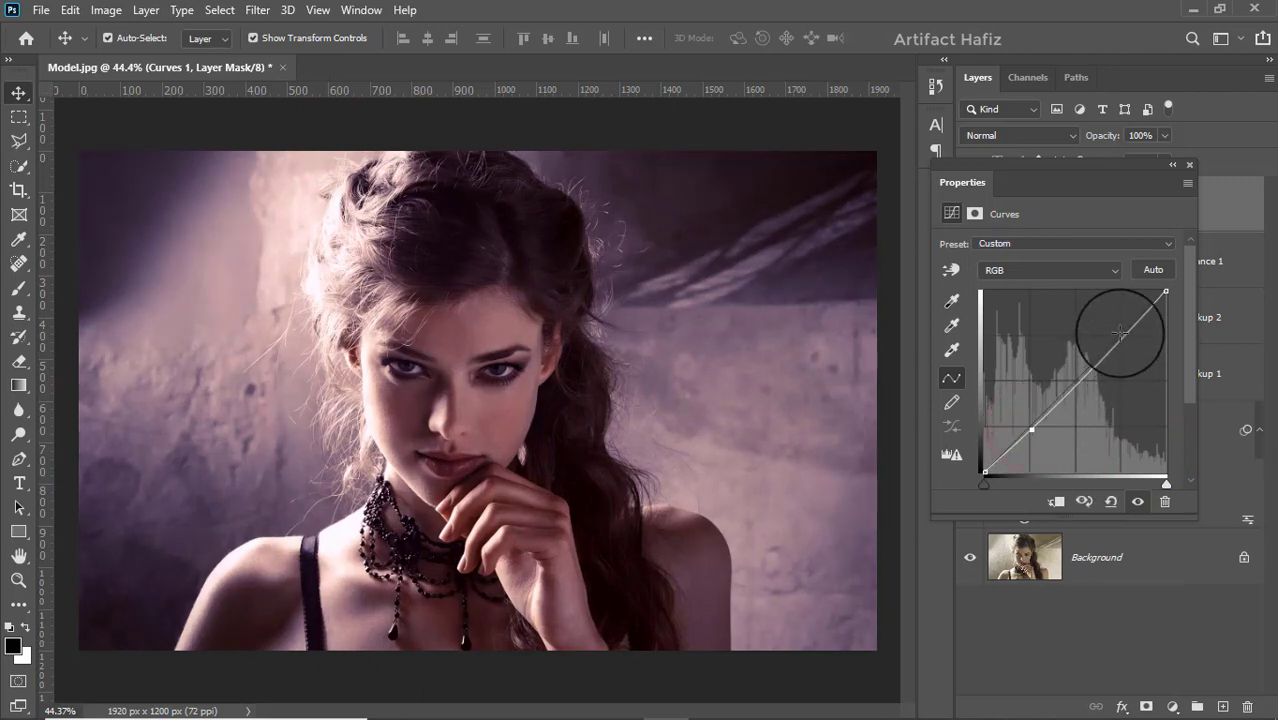
left_click_drag(1122, 337, 1121, 330)
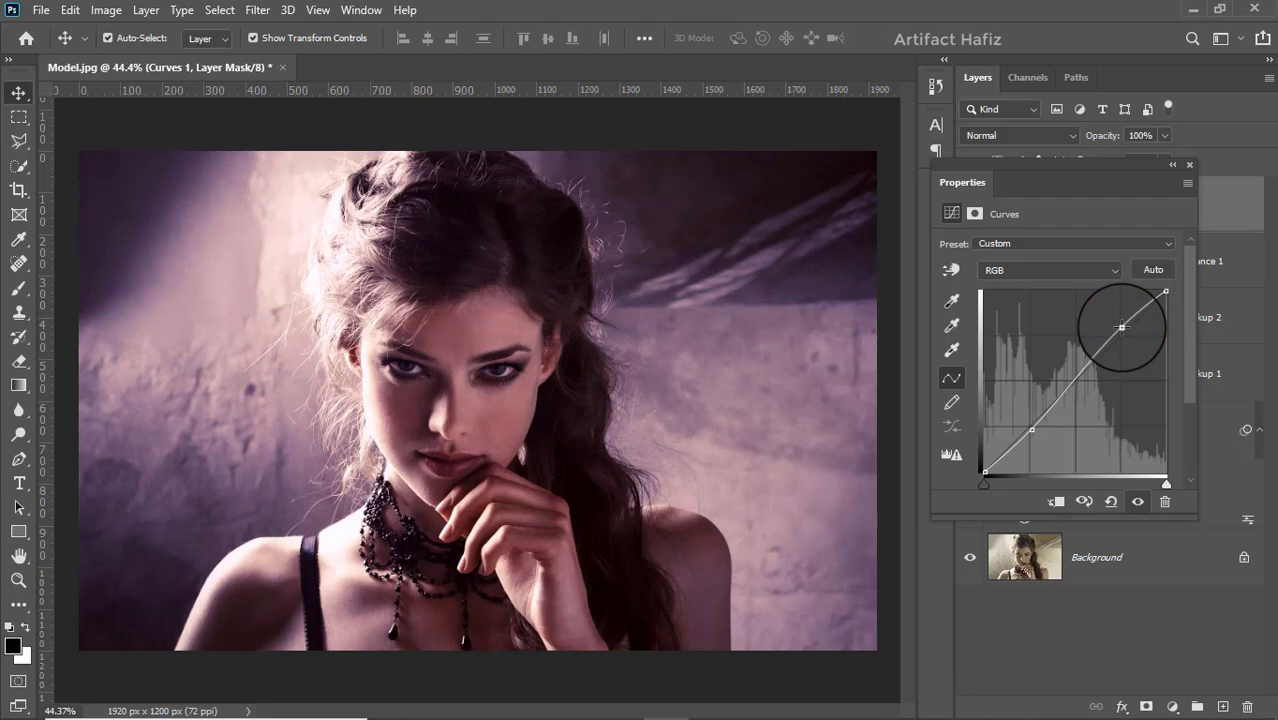
left_click(1030, 428)
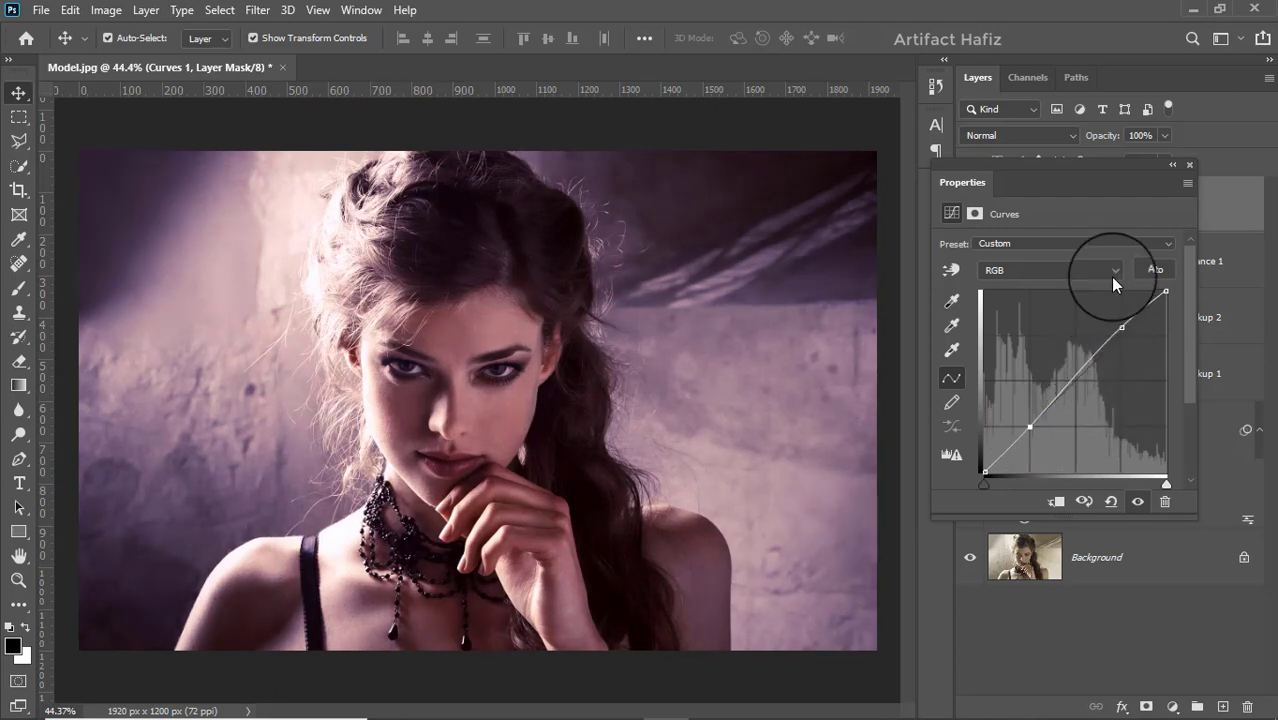
left_click(1189, 167)
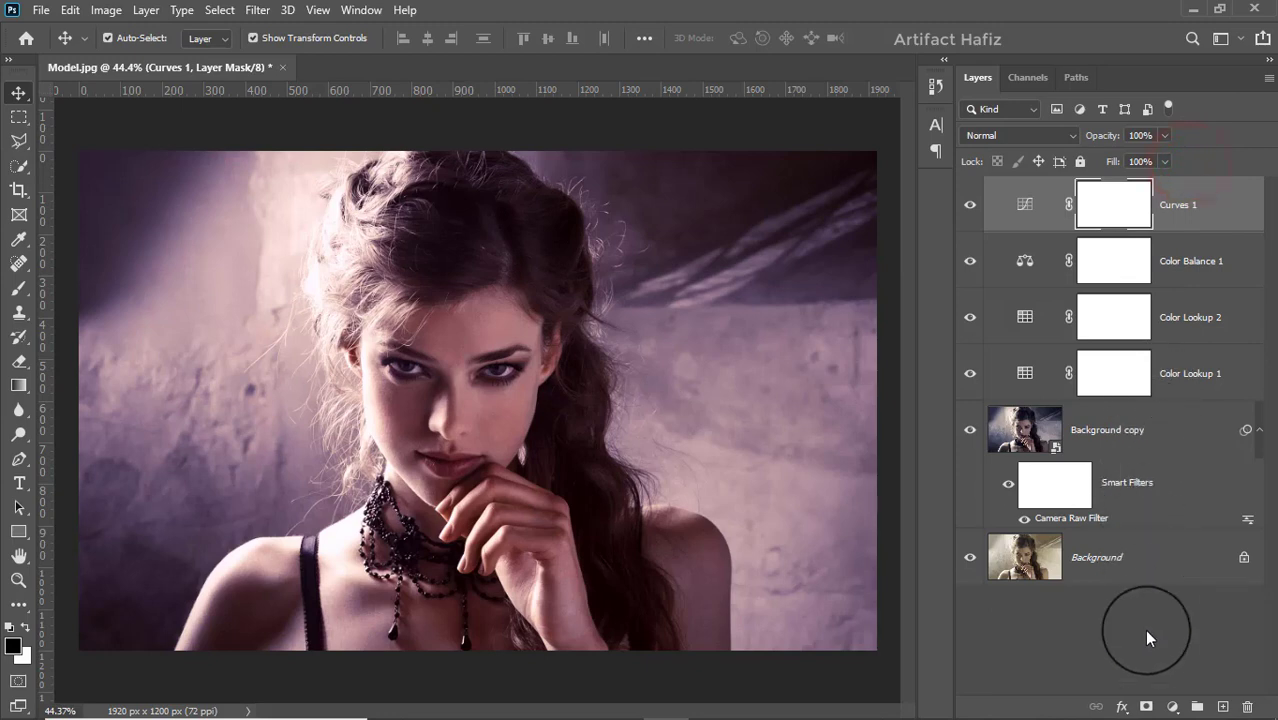
Step: Add a Levels adjustment layer and set the white input level to 249
left_click(1173, 708)
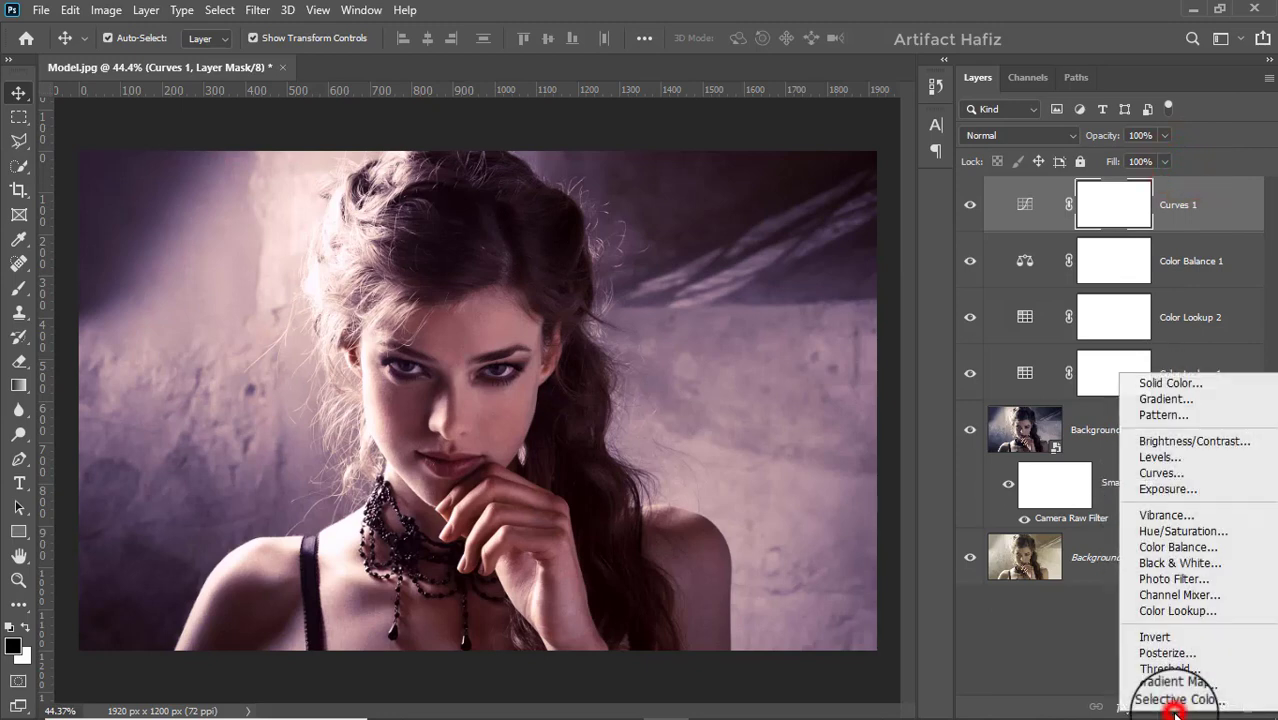
left_click(1162, 458)
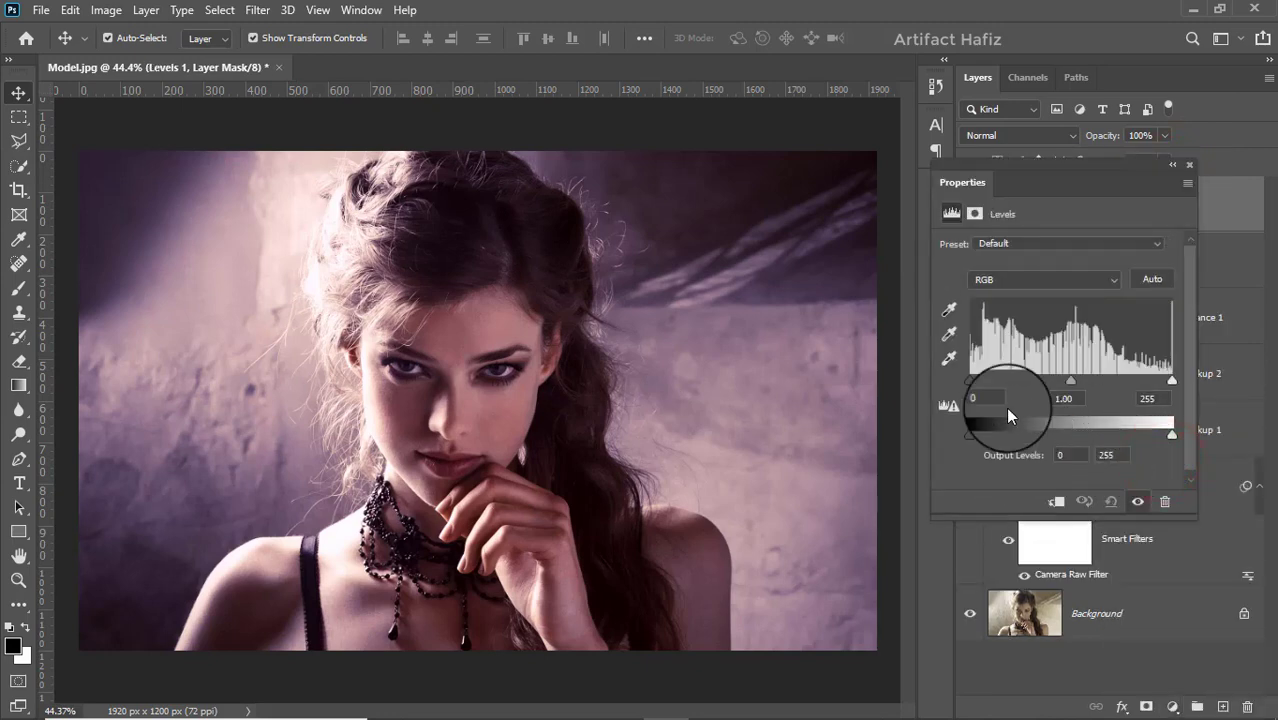
left_click_drag(1172, 376, 1166, 379)
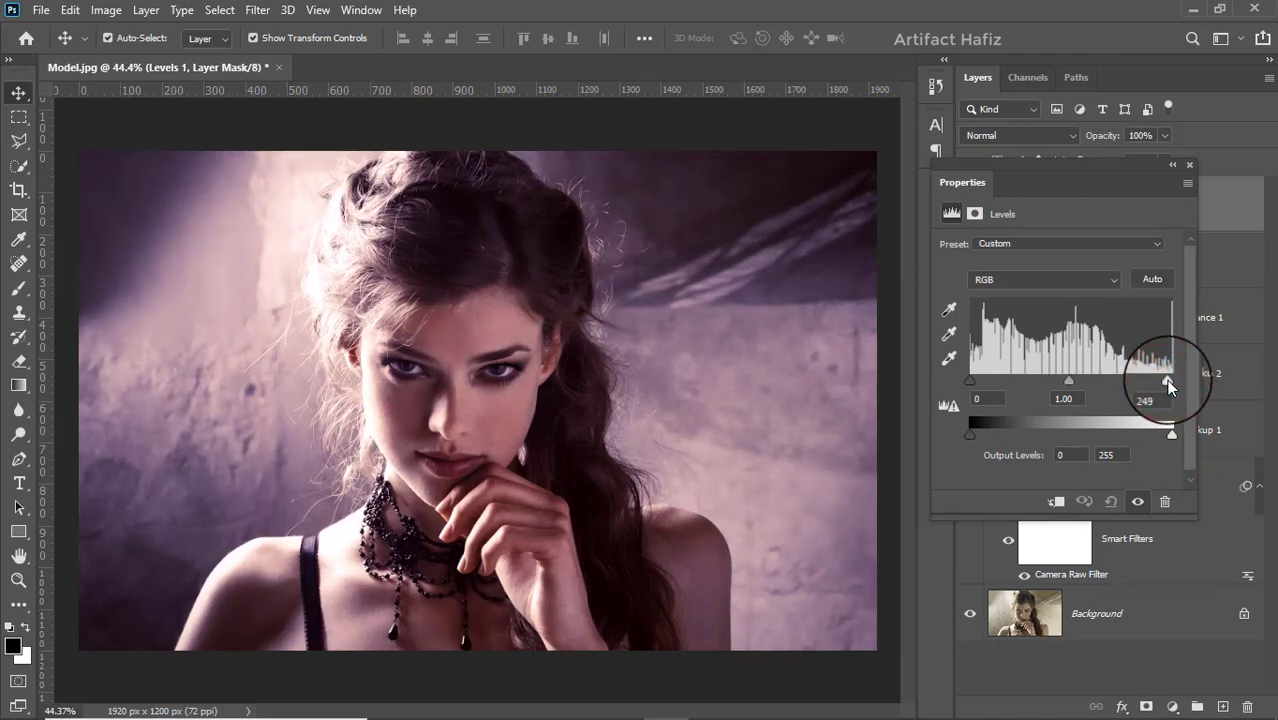
left_click(1191, 168)
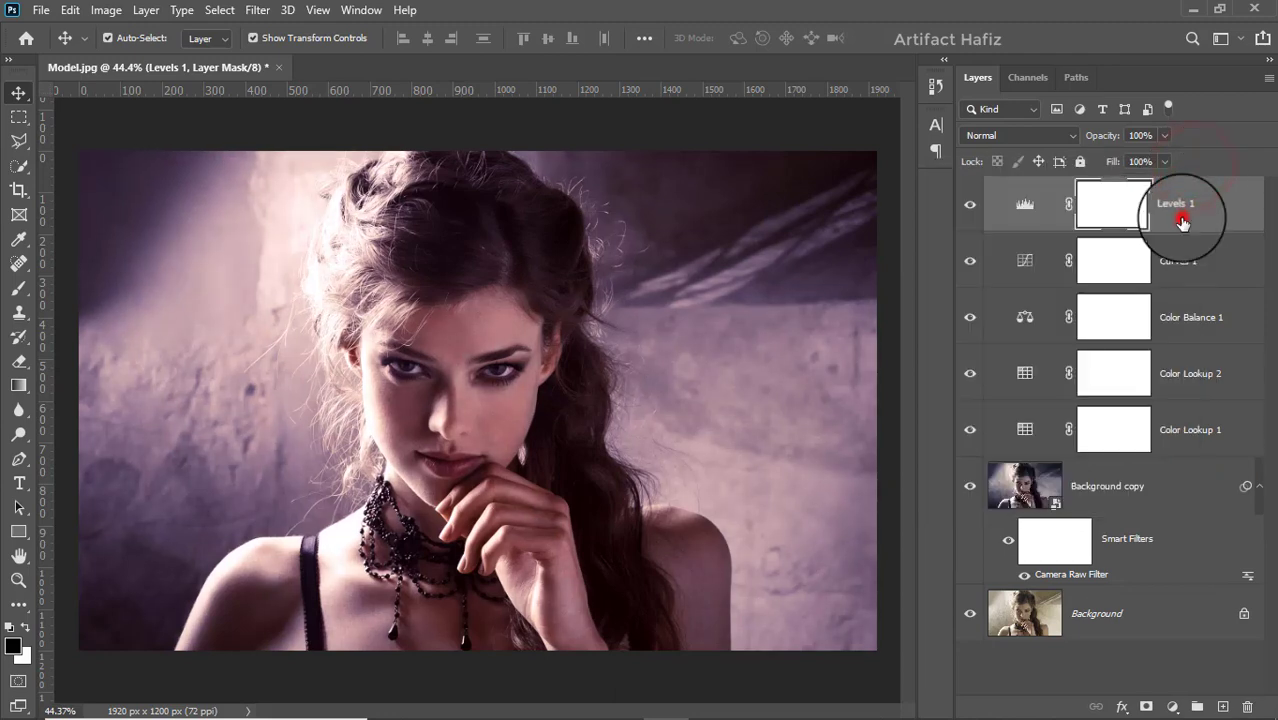
Step: Stamp all visible layers into a new layer above Levels 1 and convert it for smart filters
left_click(1180, 222)
key("ctrl+alt+shift+e")
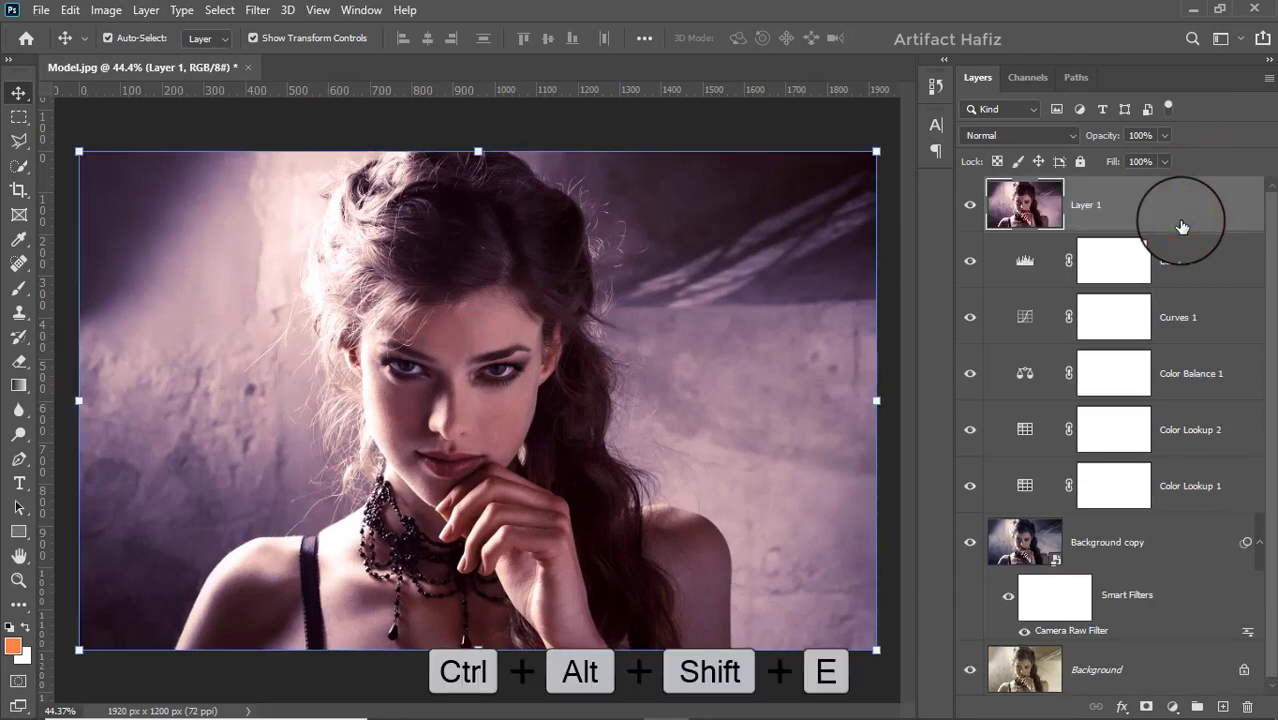
left_click(257, 11)
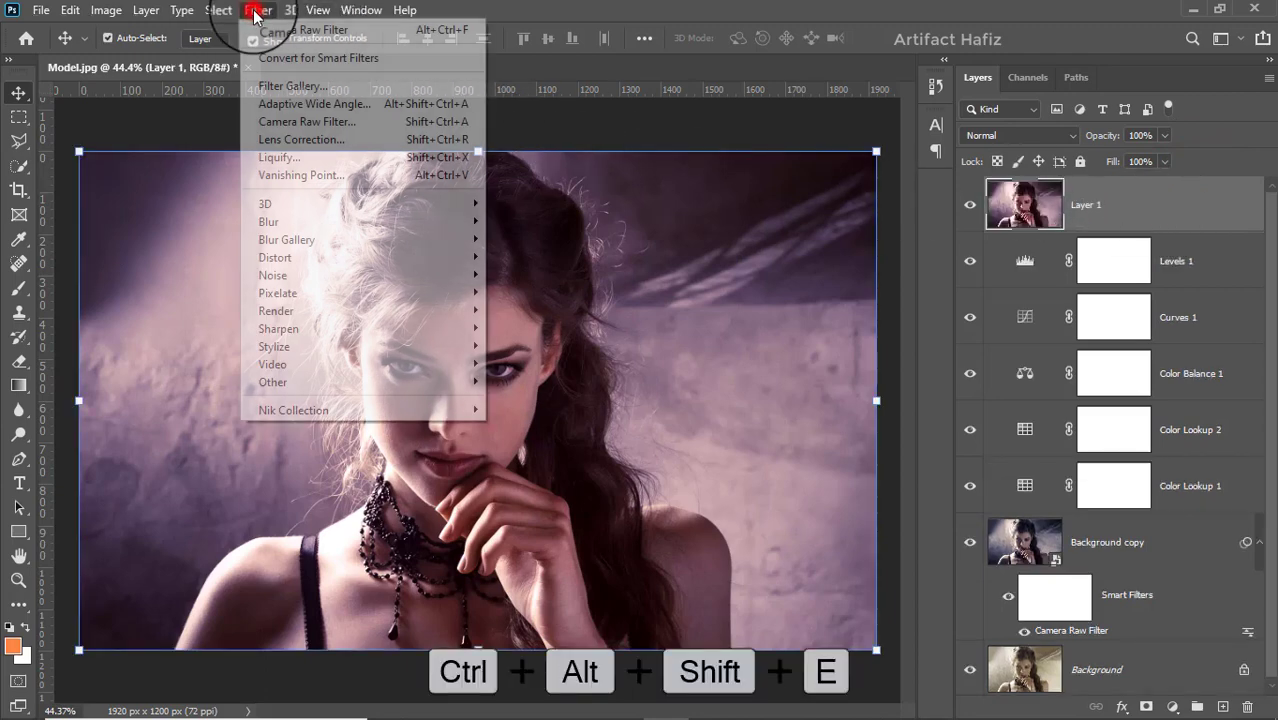
left_click(286, 60)
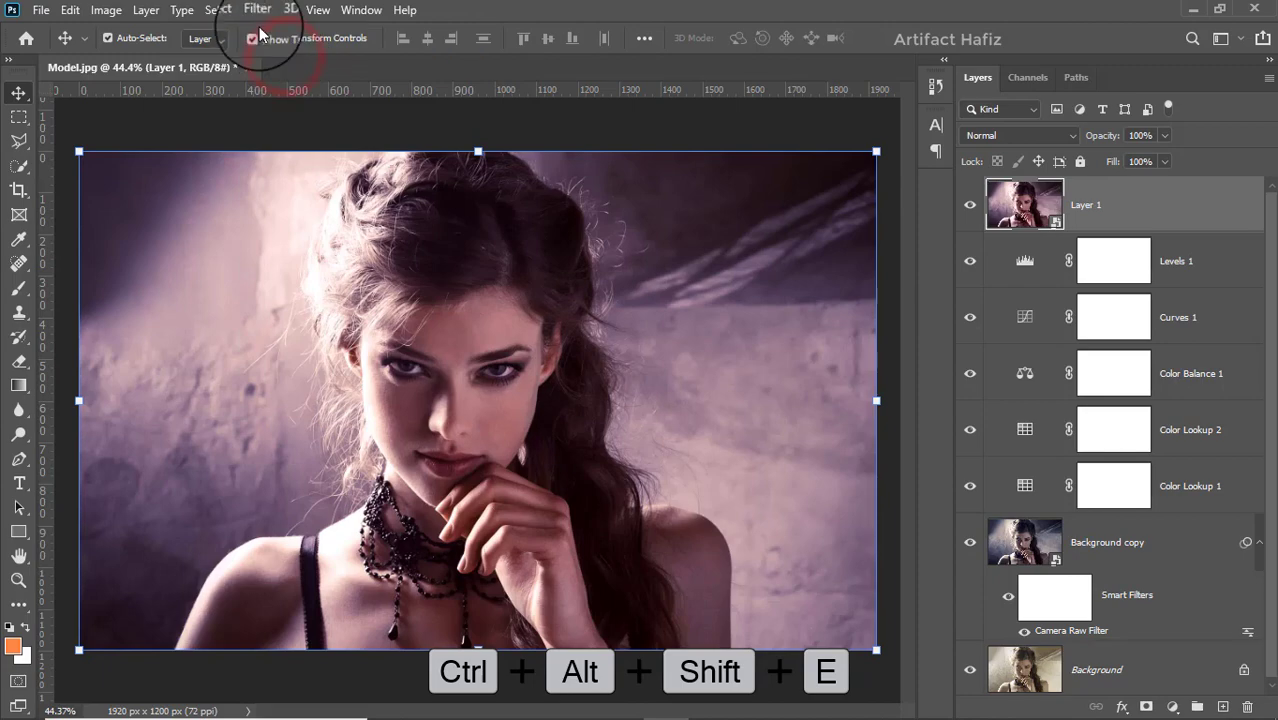
Step: Apply a Camera Raw Filter to Layer 1 with Temperature +13, Tint +3 and Highlights -43
left_click(257, 10)
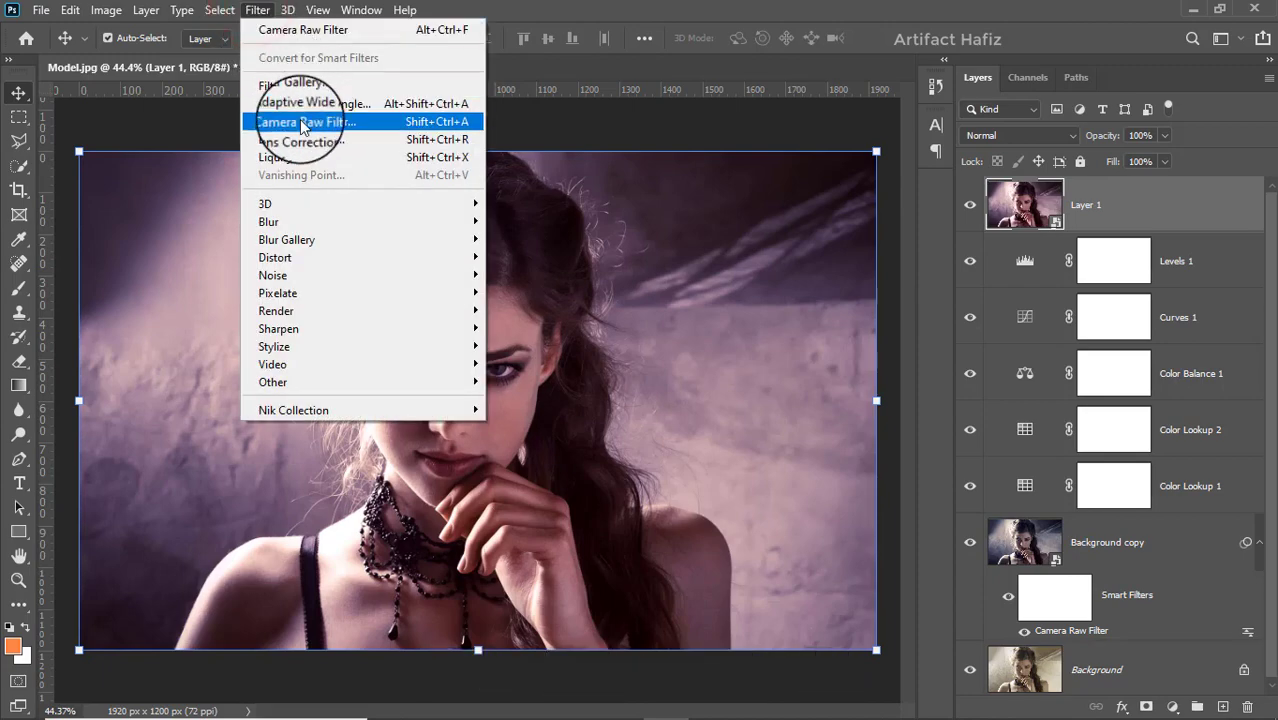
left_click(303, 121)
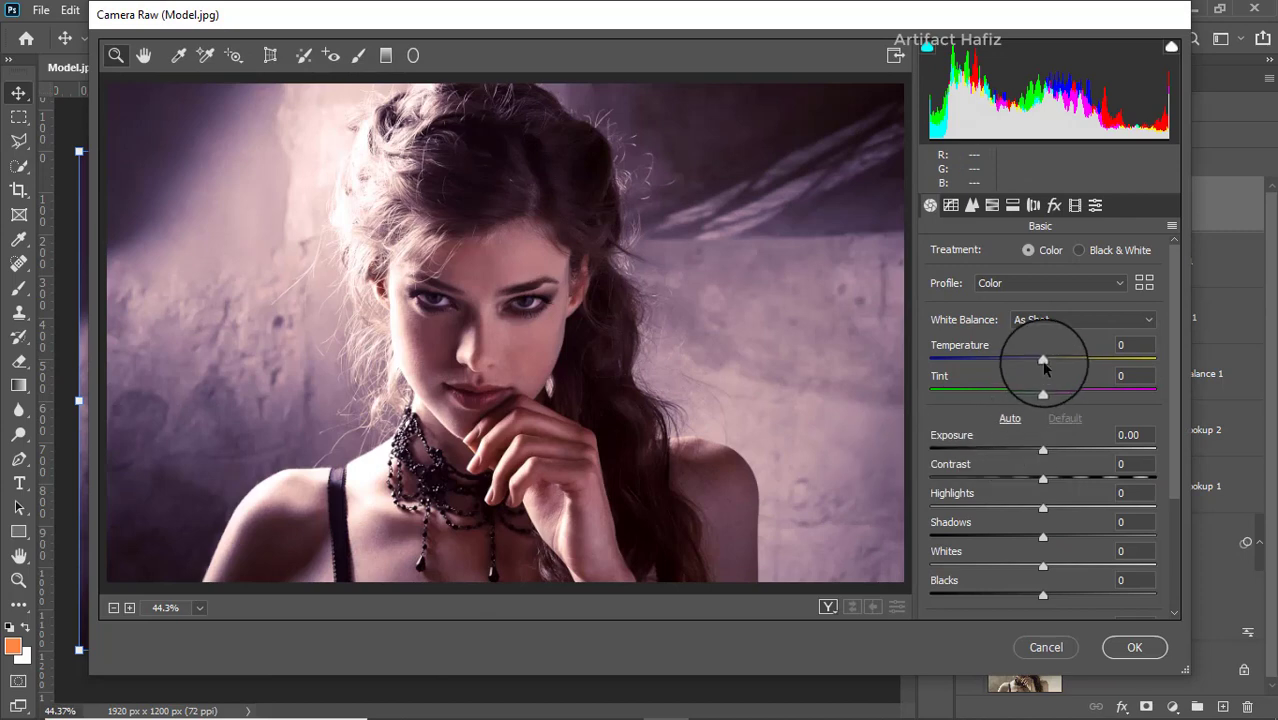
left_click_drag(1043, 362, 1056, 362)
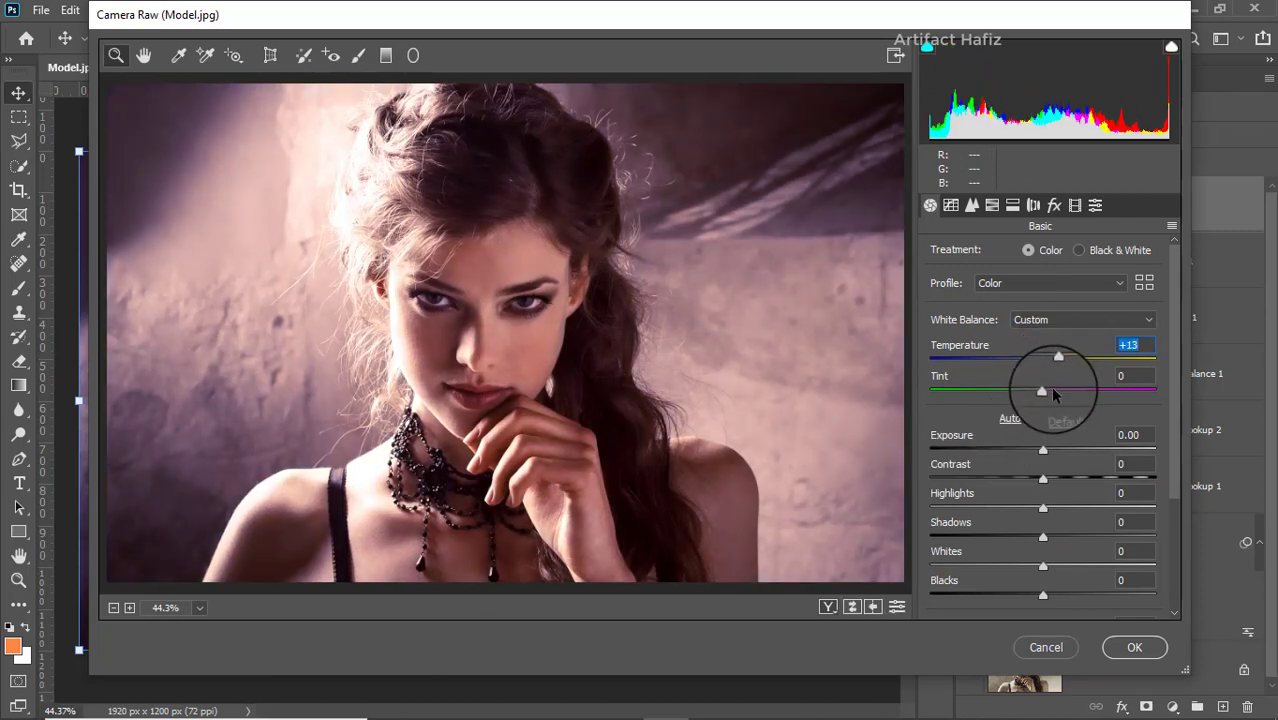
mouse_move(1043, 393)
left_mouse_down()
mouse_move(1028, 395)
mouse_move(1052, 394)
mouse_move(1046, 404)
left_mouse_up()
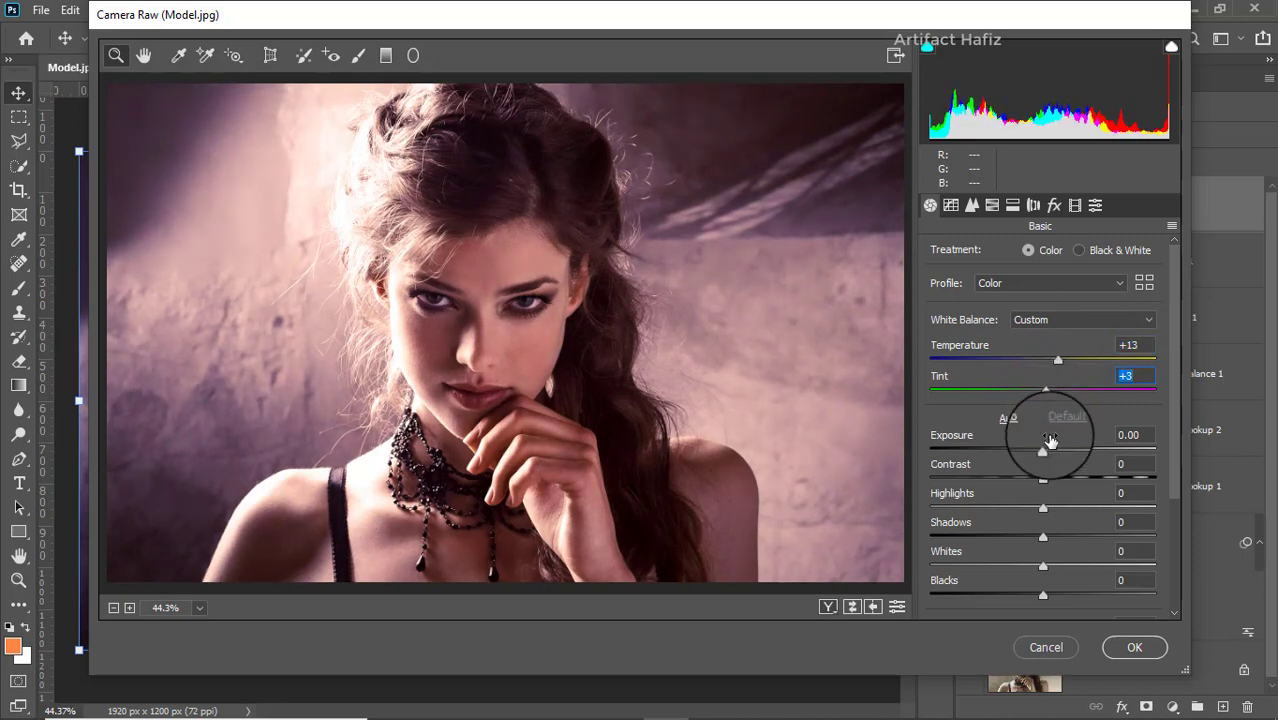
scroll(1050, 480, "down", 3)
left_click_drag(1040, 424, 988, 422)
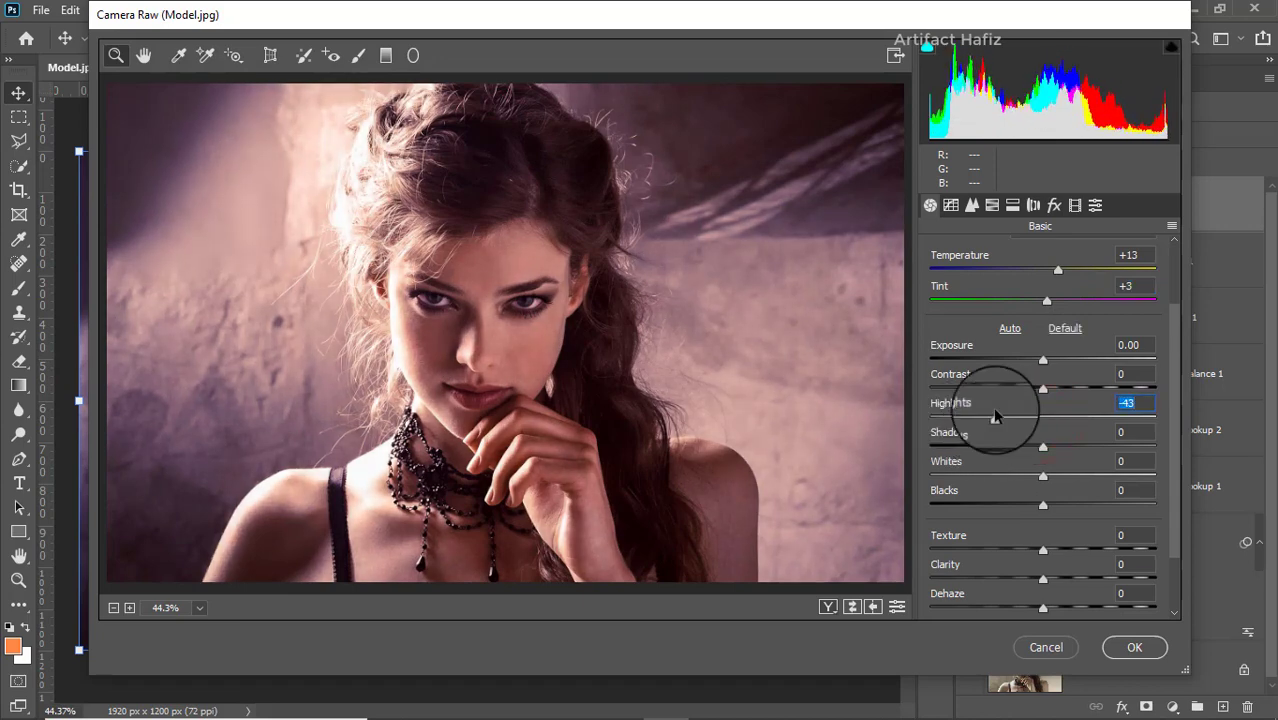
Step: Lift the RGB point curve's black point to output 13, add points at input 64/output 65 and in the highlights, and apply the filter
left_click(951, 205)
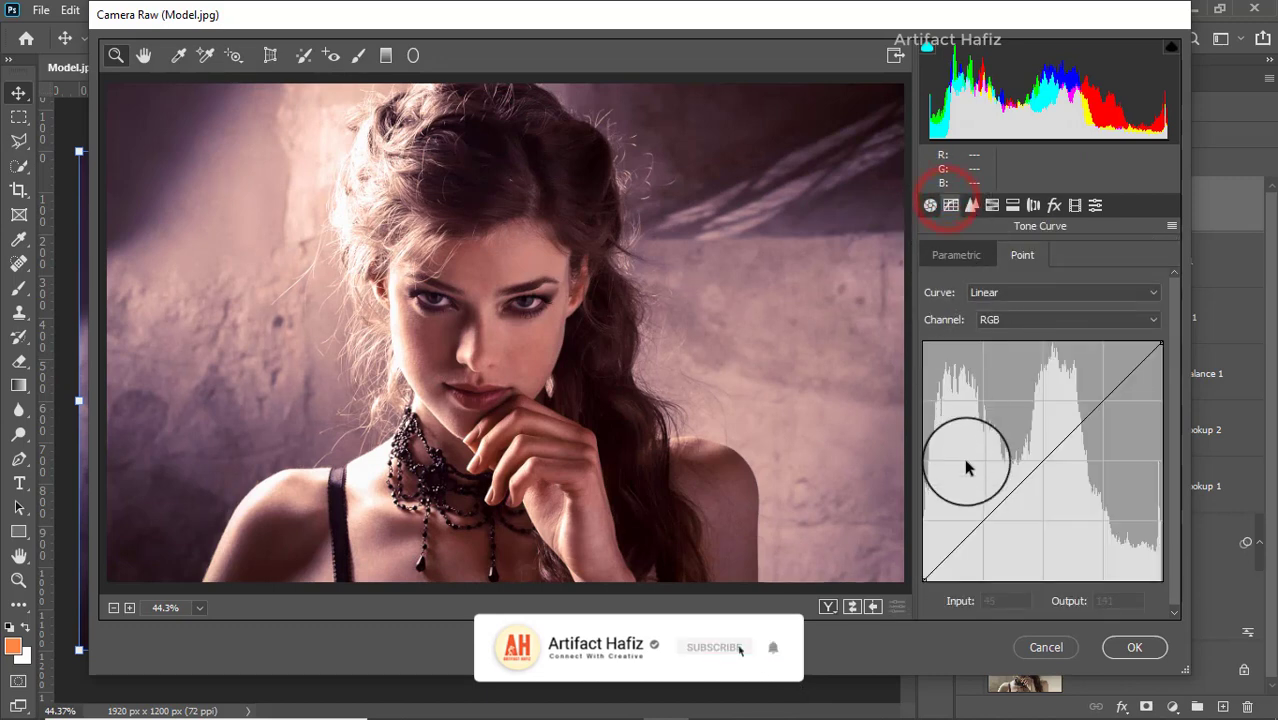
left_click_drag(924, 579, 904, 568)
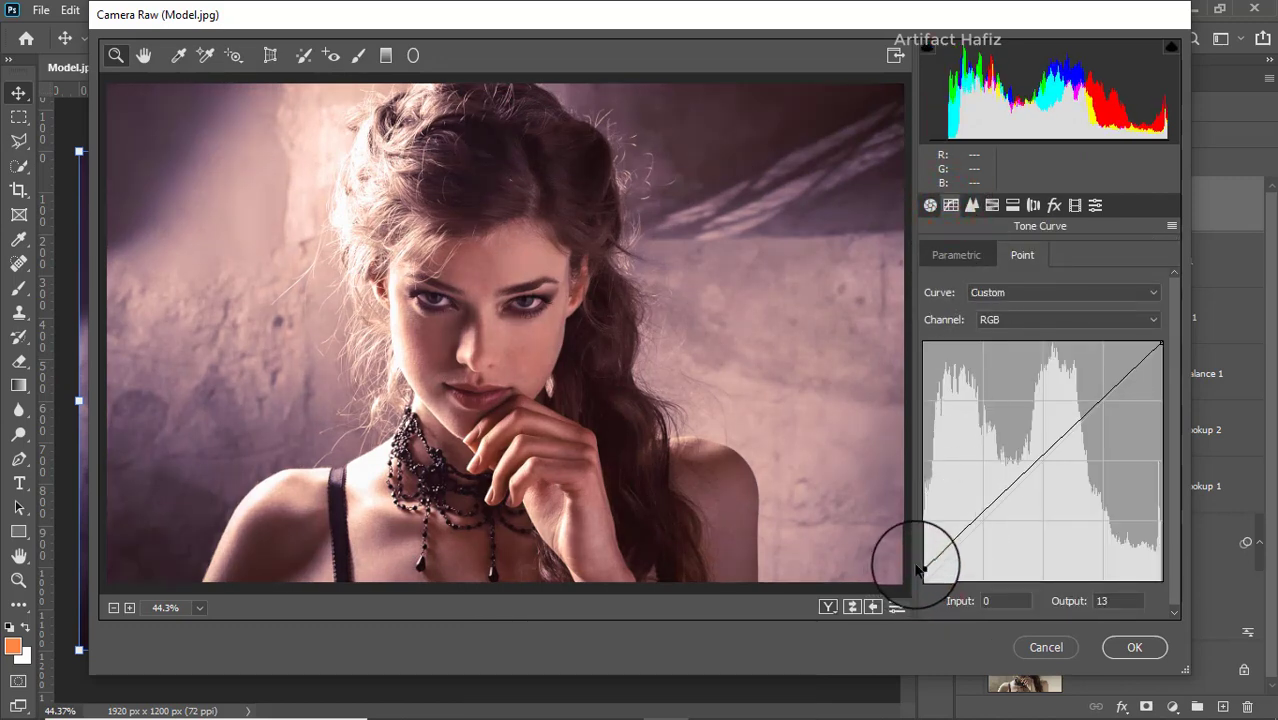
left_click_drag(981, 510, 983, 519)
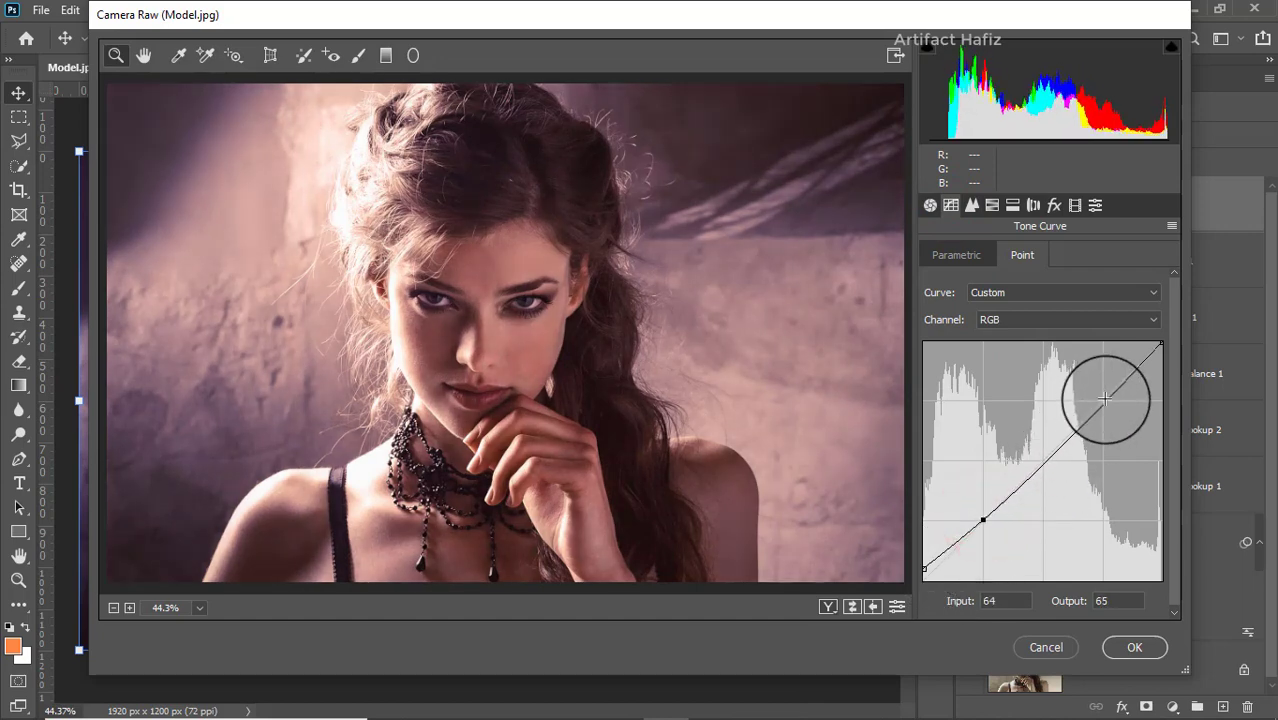
left_click_drag(1105, 397, 1102, 398)
left_click(1130, 647)
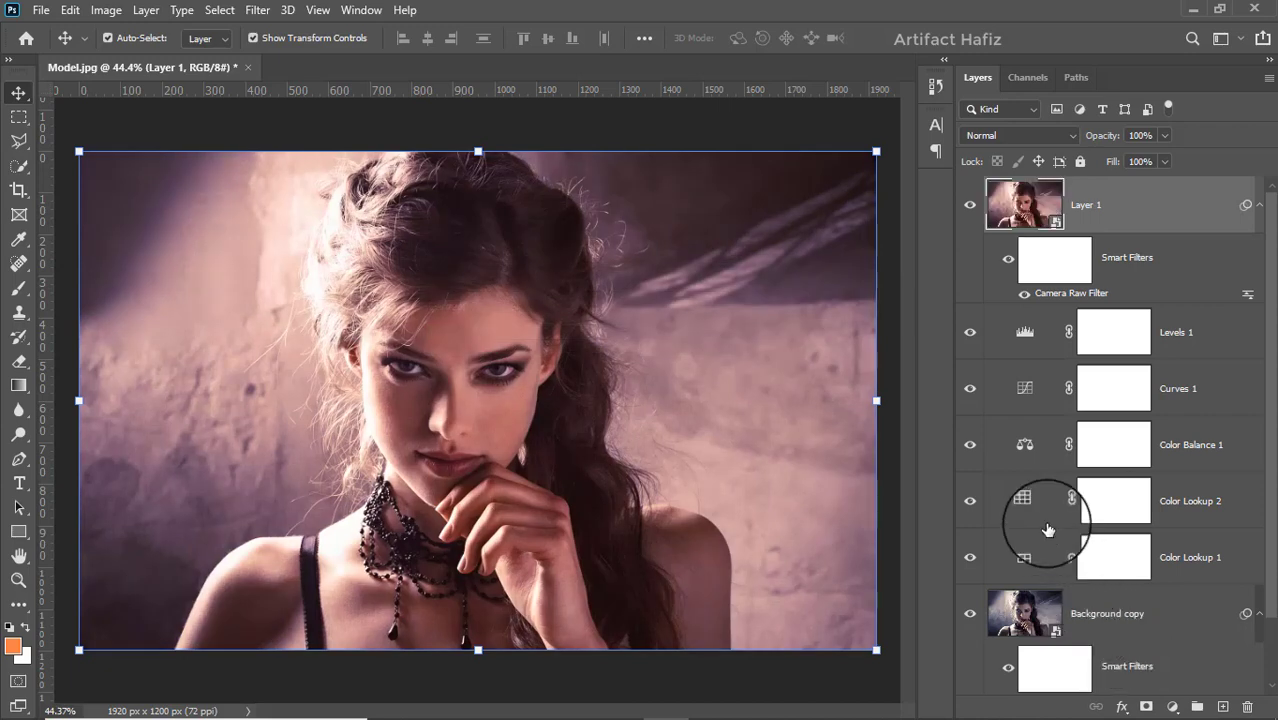
Step: Compare the original Background with the graded image by toggling the visibility of all other layers
scroll(1055, 528, "down", 2)
left_click(970, 669, "alt")
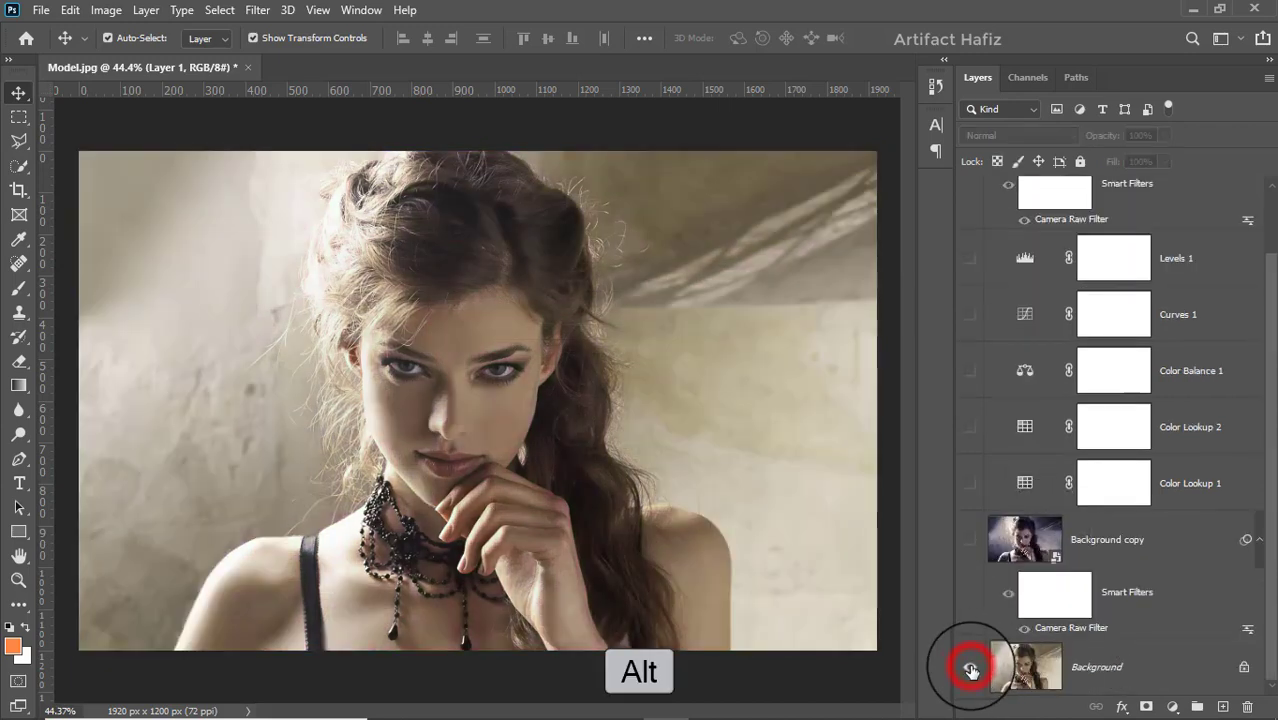
left_click(970, 669, "alt")
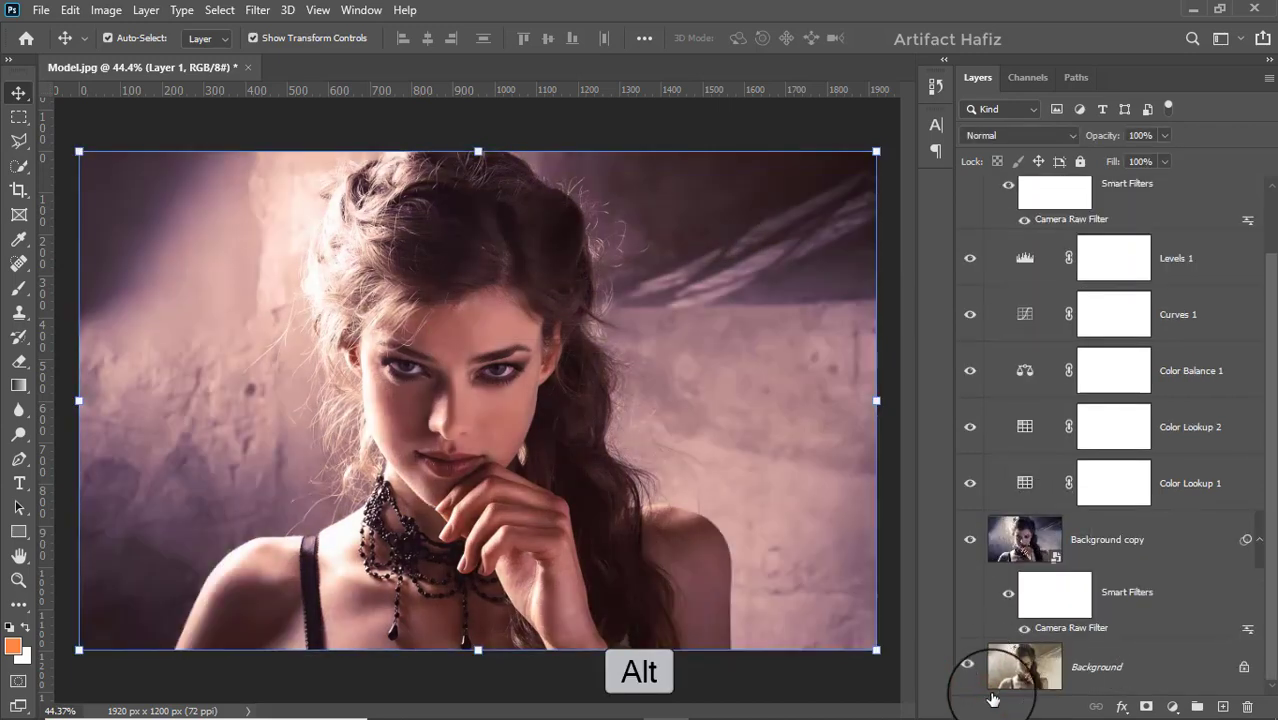
left_click(970, 669, "alt")
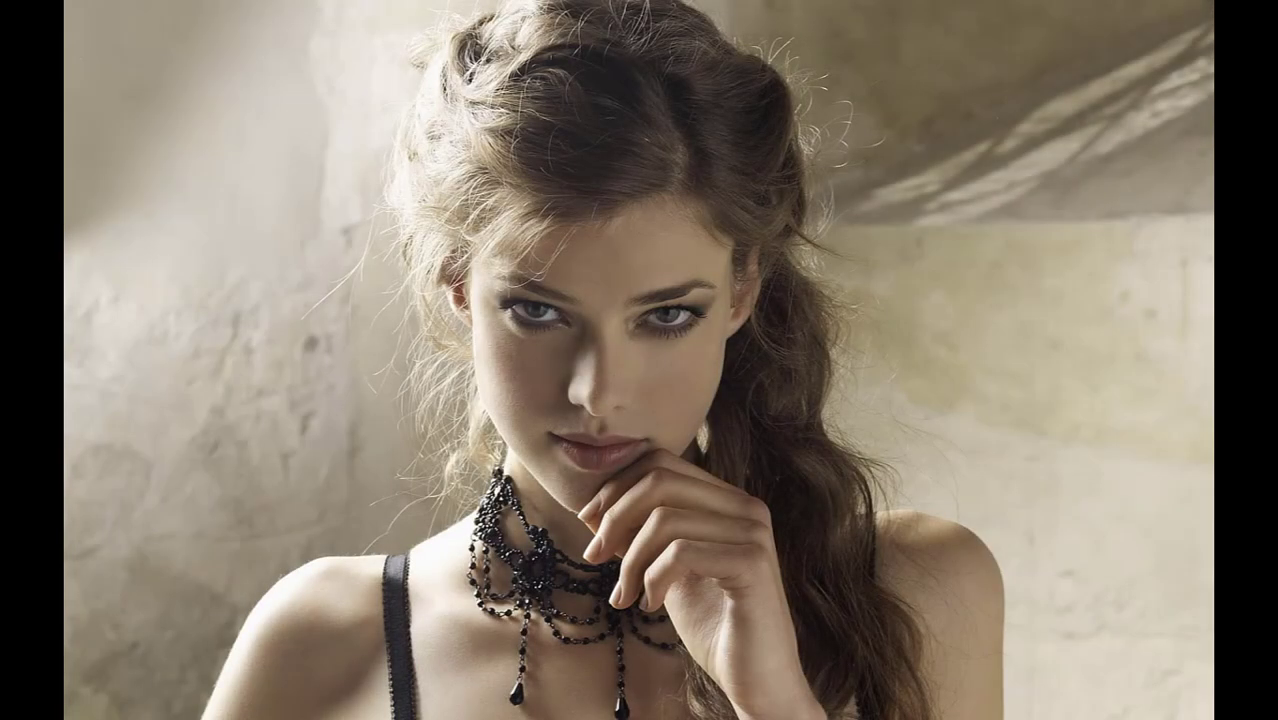